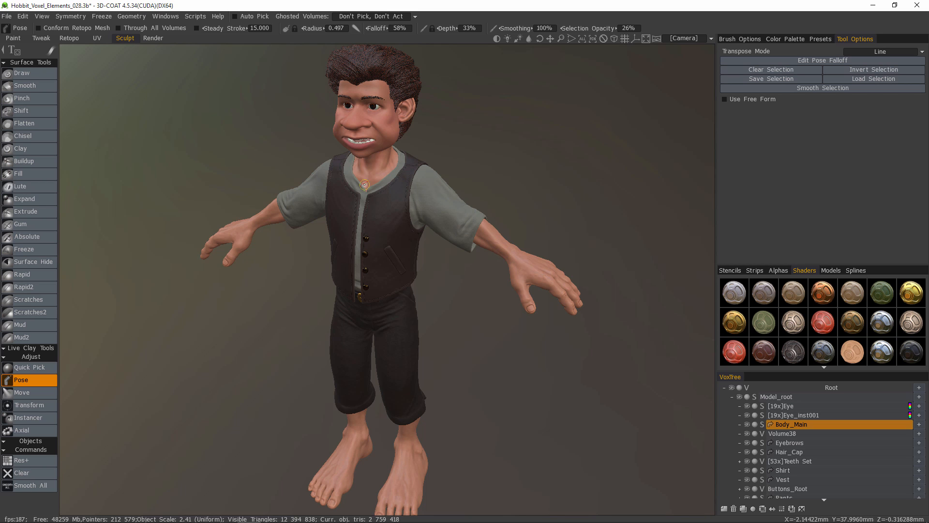
Step: Compare the character's sculpt with its low-poly retopo mesh
left_click(69, 38)
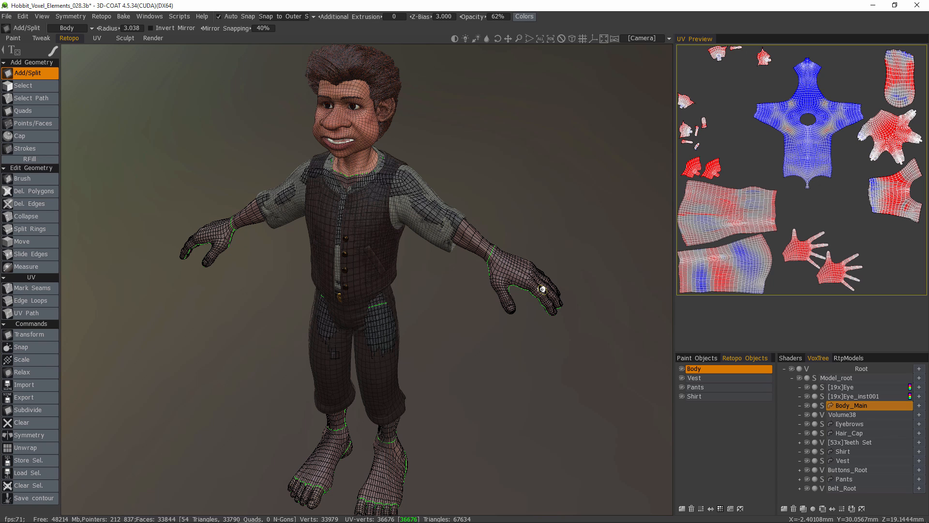
left_click(122, 38)
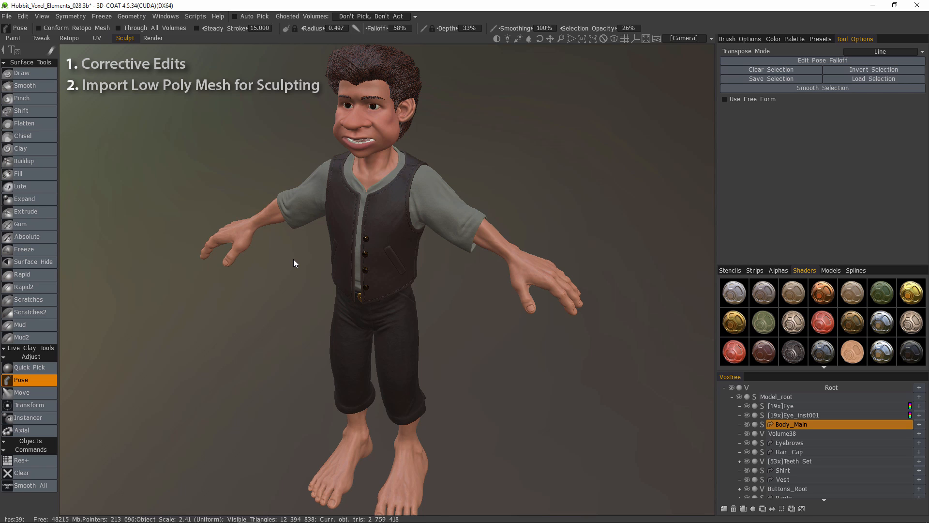
left_click(69, 38)
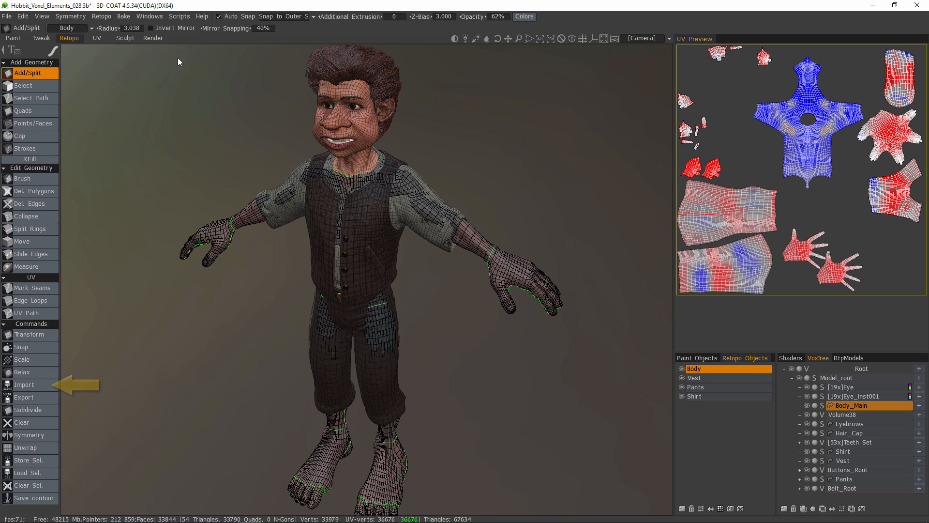
Step: Start the Import tool in the Sculpt room and bring its Pick From Retopo option into view
left_click(125, 39)
scroll(36, 426, "down", 5)
left_click(27, 329)
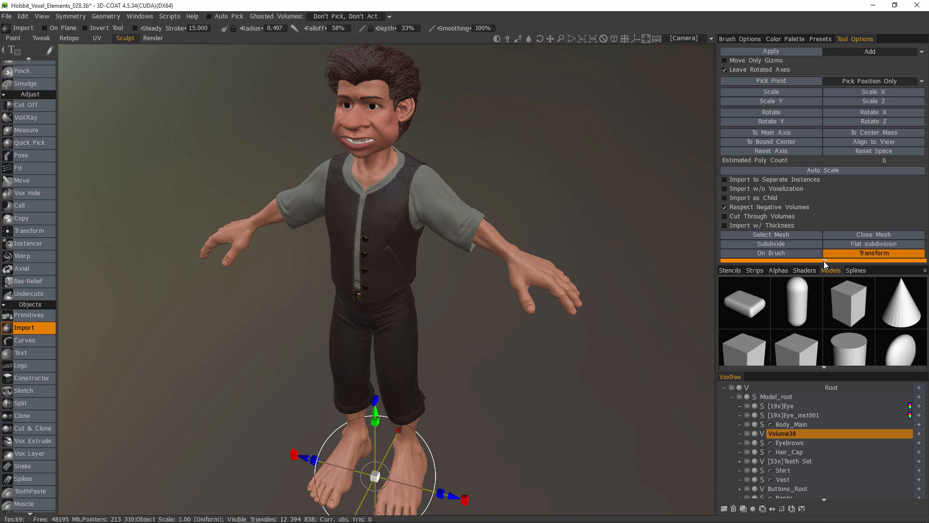
scroll(823, 261, "down", 1)
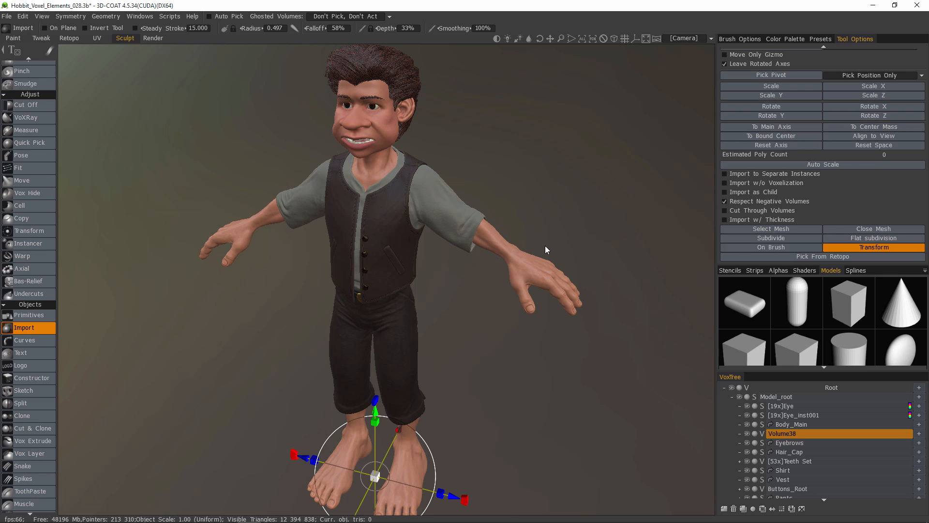
left_click_drag(585, 293, 604, 285)
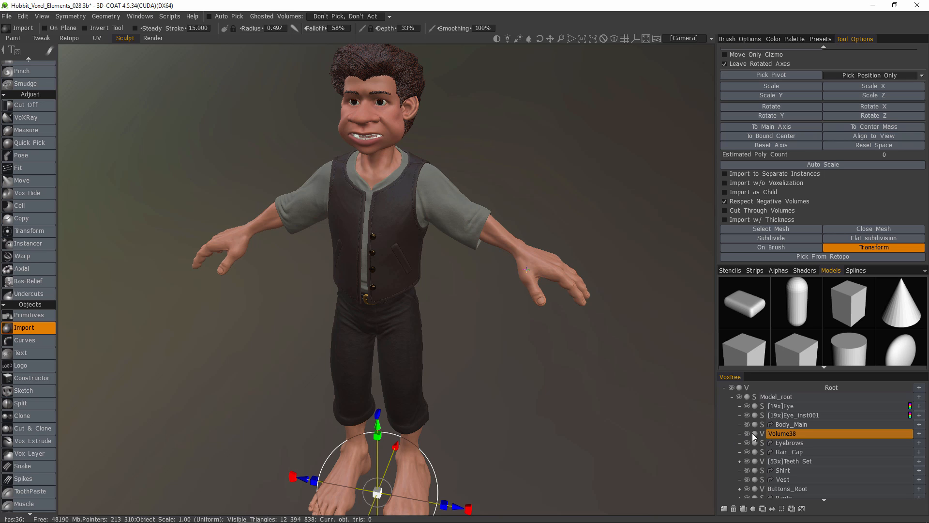
Step: Isolate the Body_Main volume by hiding all other volumes, and frame its head
left_click(792, 424)
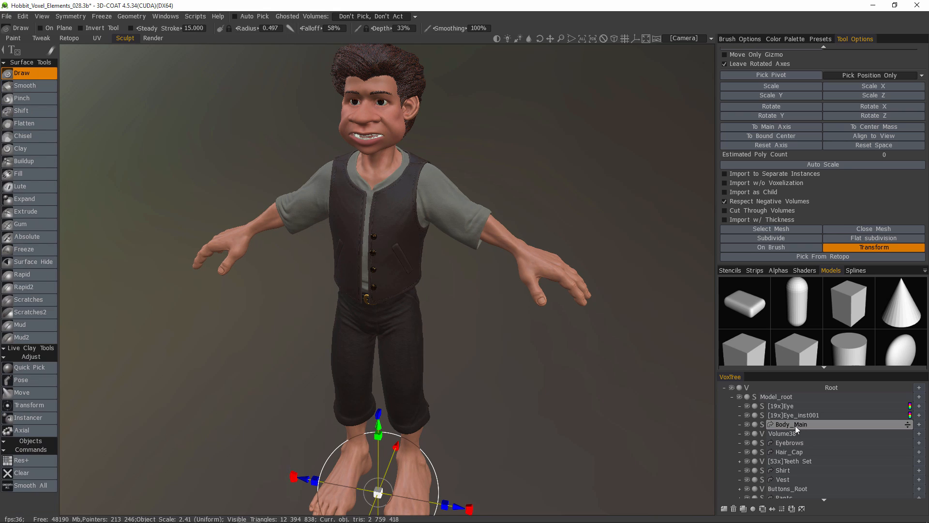
left_click(748, 425, "alt")
middle_click_drag(617, 319, 617, 337)
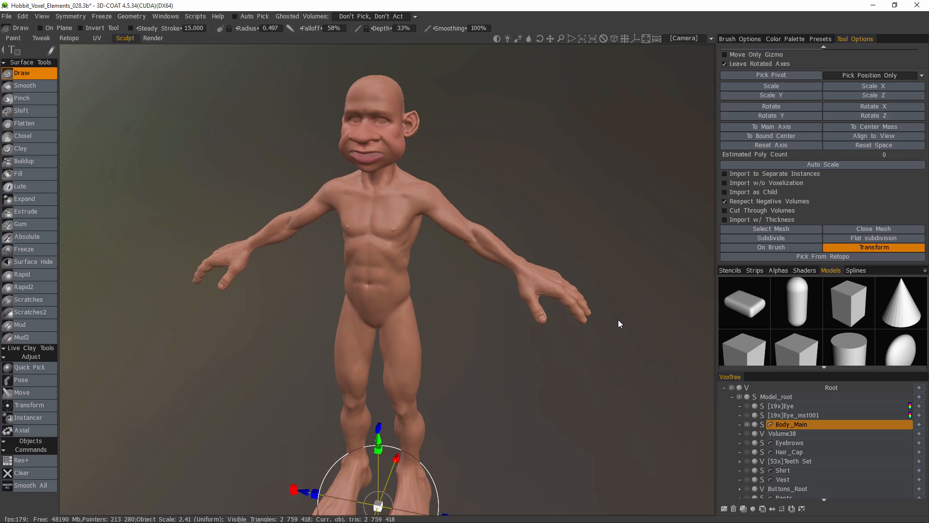
scroll(302, 142, "up", 6)
right_click_drag(295, 139, 86, 46)
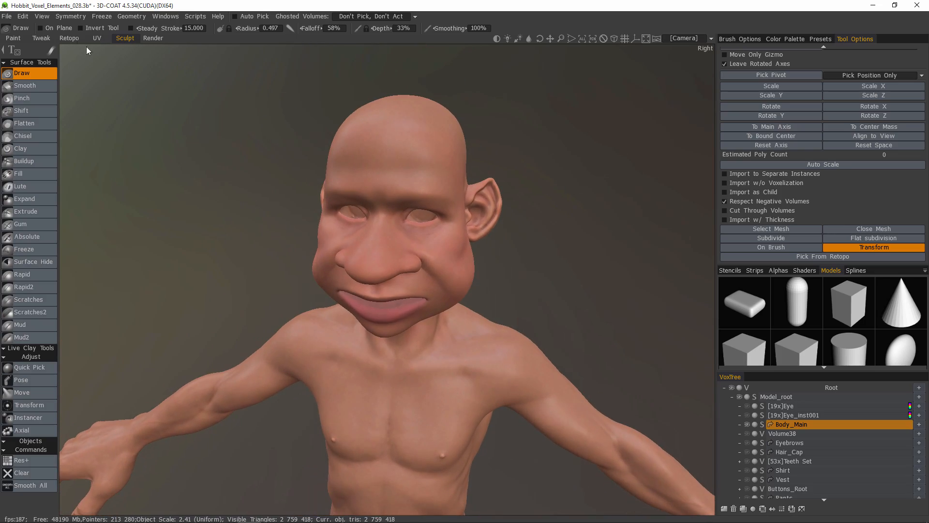
Step: In the Retopo room, hide the Vest, Pants and Shirt retopo objects so only Body is displayed
left_click(69, 40)
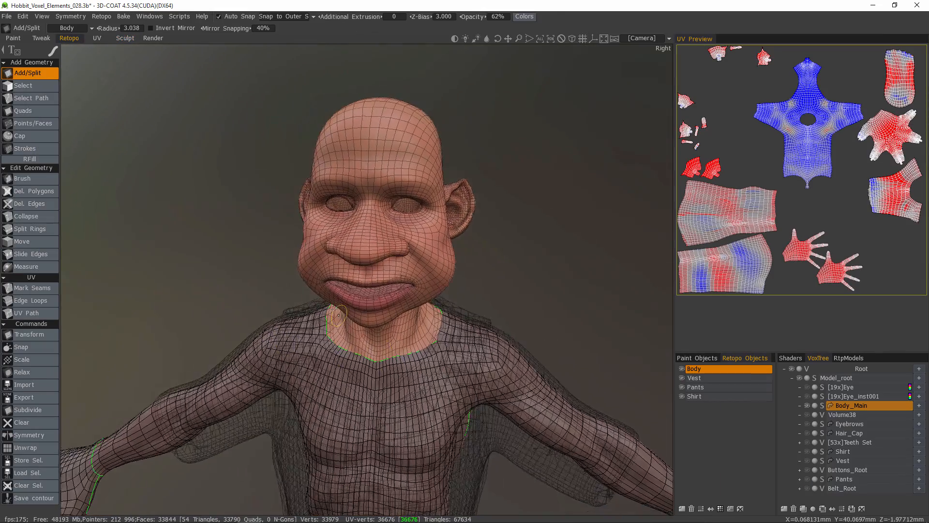
middle_click_drag(562, 383, 561, 341)
left_click_drag(238, 242, 163, 327)
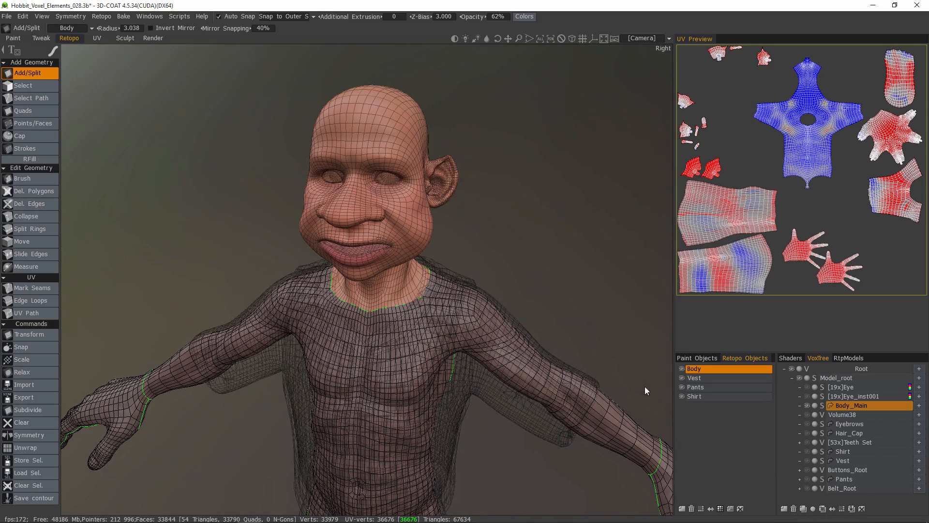
left_click(704, 370)
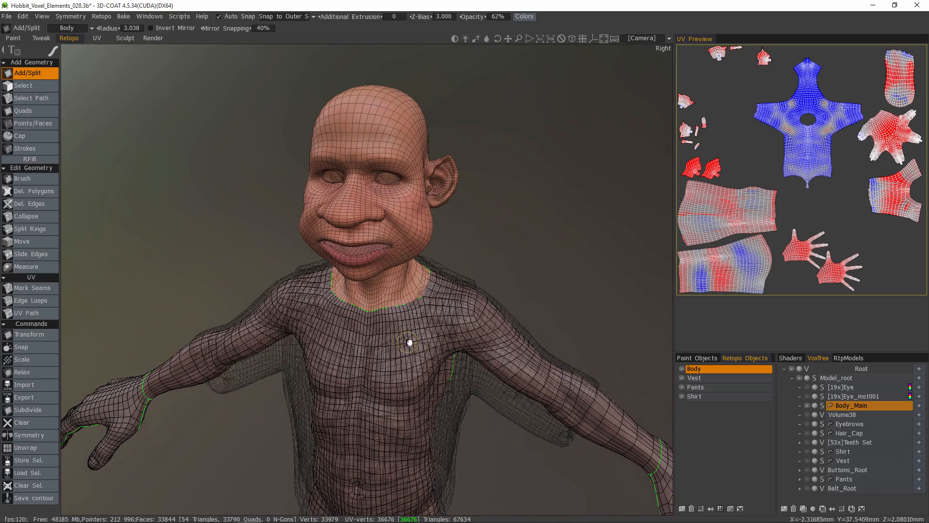
left_click(681, 378)
left_click(681, 387)
left_click(682, 396)
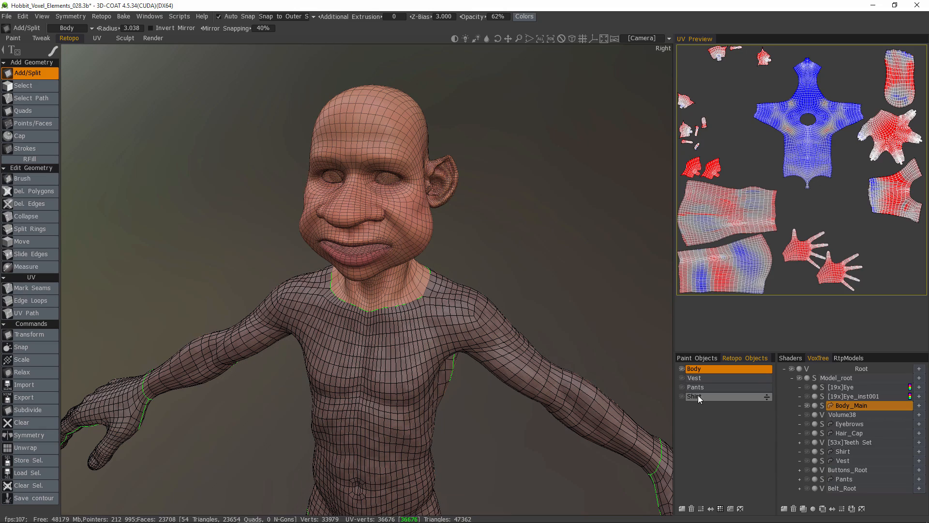
Step: Make Head the current UV set of the retopo mesh and return to the Sculpt room
left_click_drag(663, 348, 532, 271)
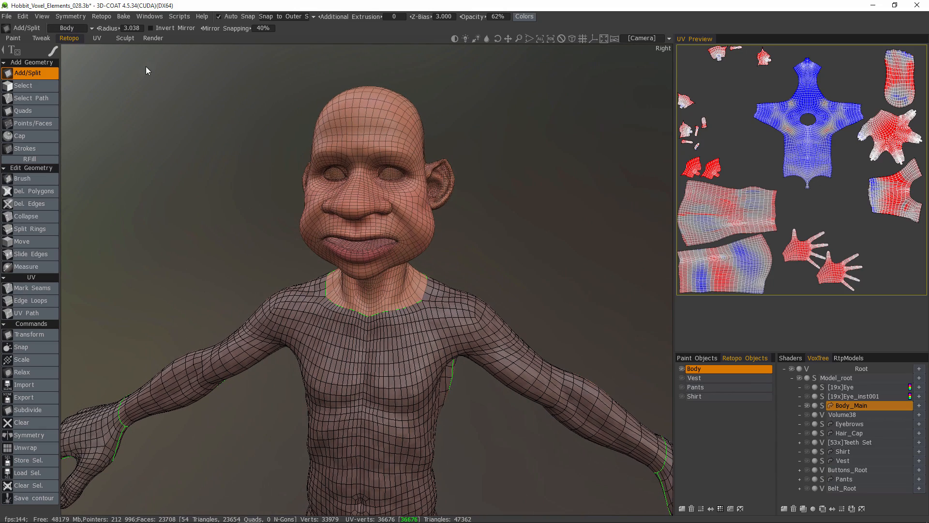
left_click(91, 28)
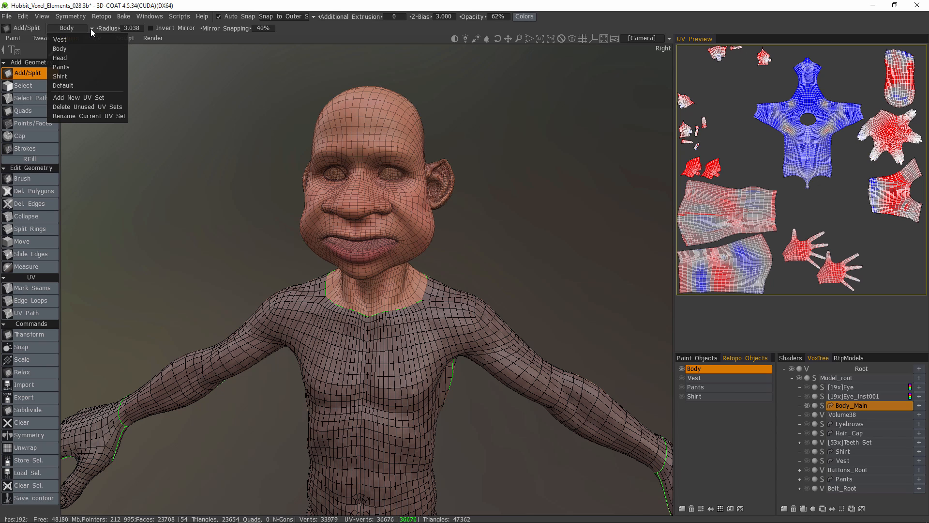
left_click(79, 57)
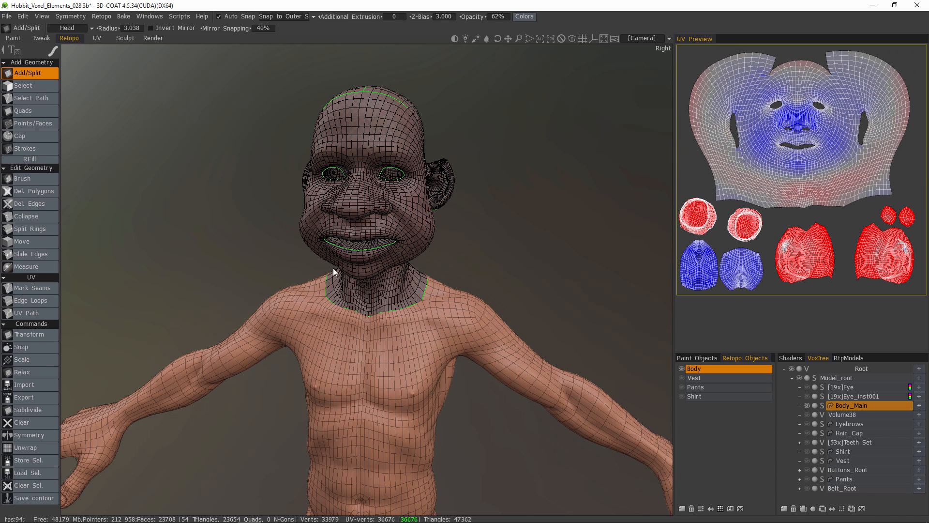
left_click(116, 39)
left_click_drag(198, 287, 263, 285)
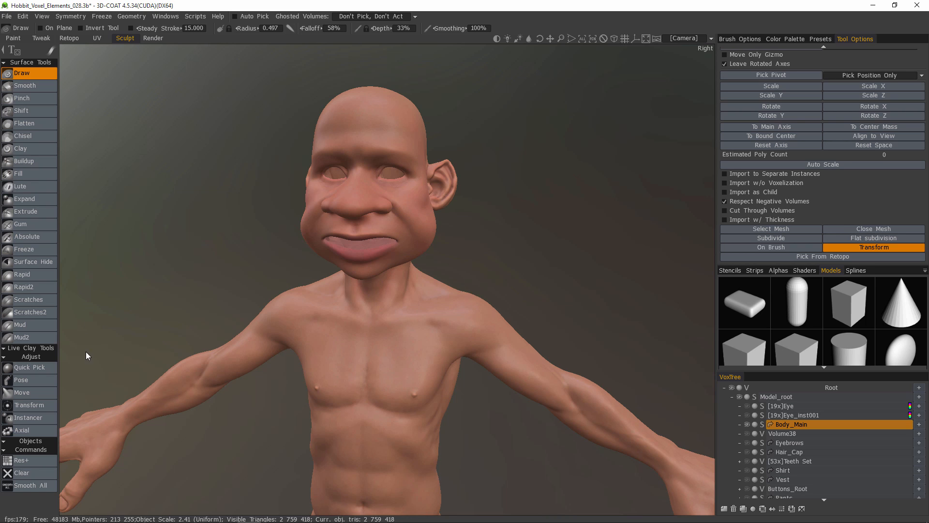
Step: Activate the Pose tool and preview the retopo mesh by switching Conform Retopo Mesh on and back off
left_click(35, 381)
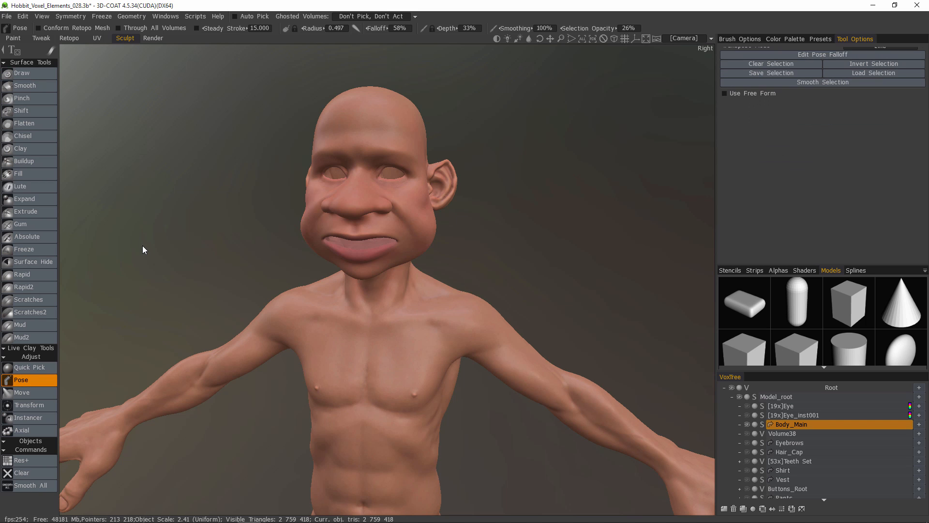
left_click_drag(159, 243, 186, 242)
left_click(39, 28)
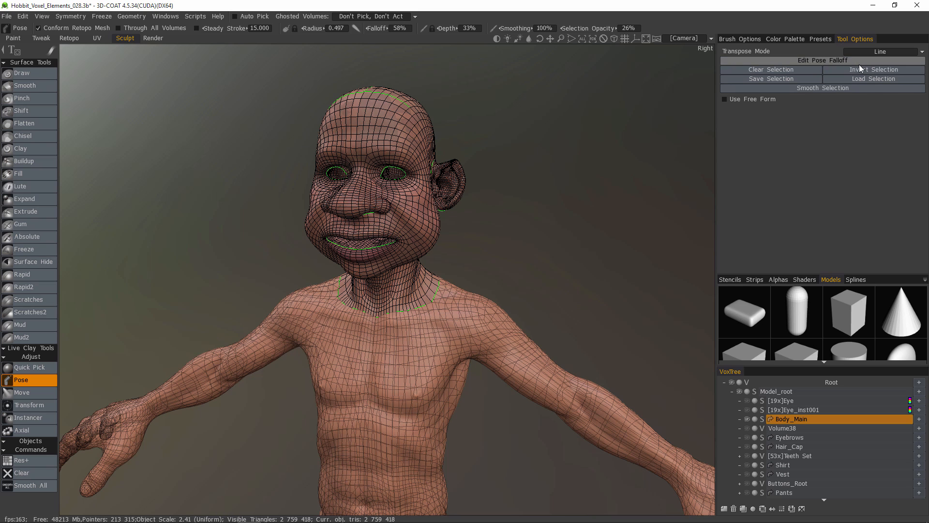
left_click(892, 50)
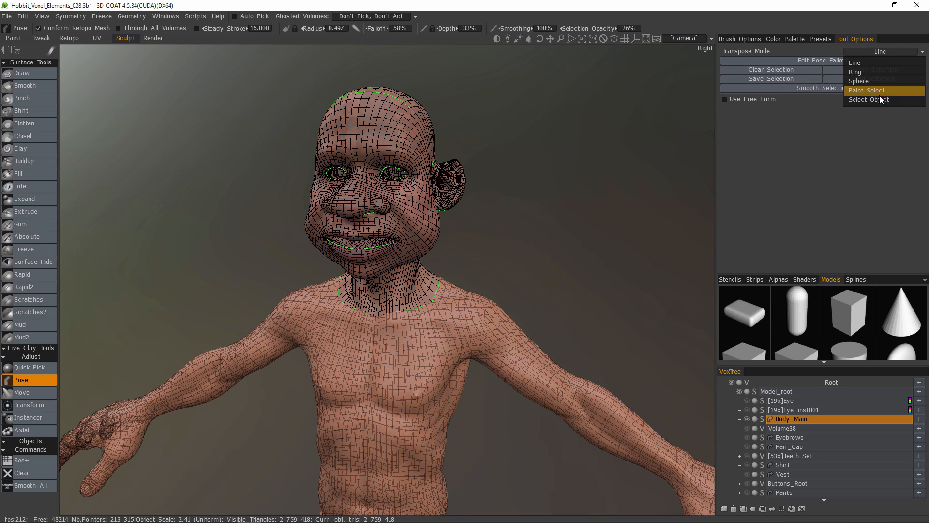
left_click(38, 28)
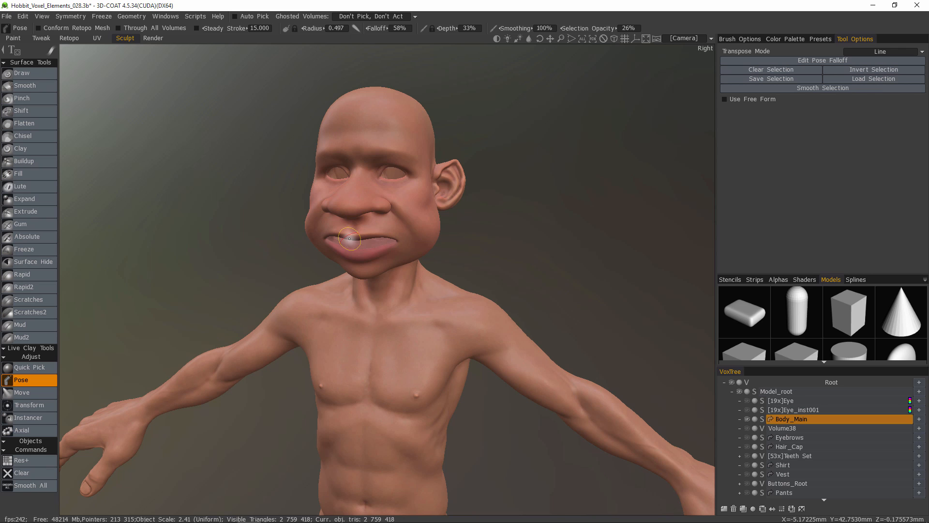
Step: Set the Pose tool's transpose mode to Sphere
left_click(882, 52)
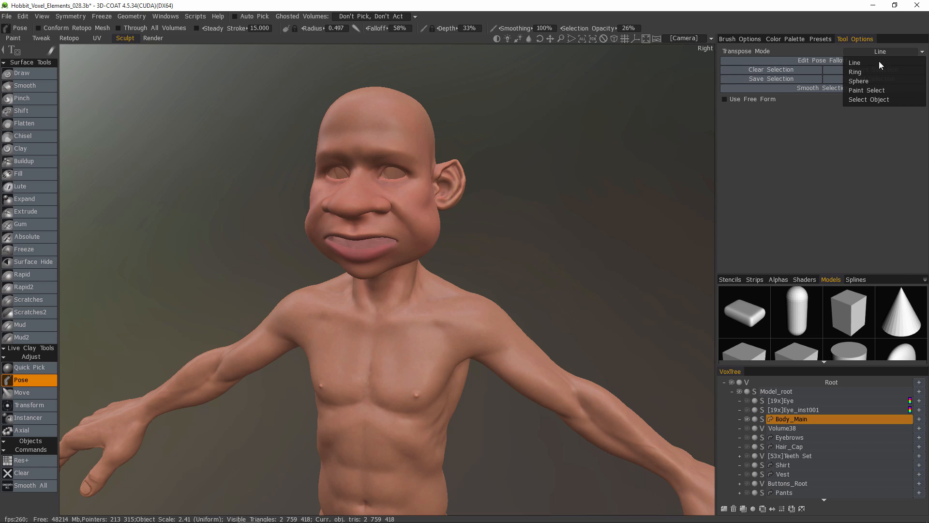
left_click(871, 82)
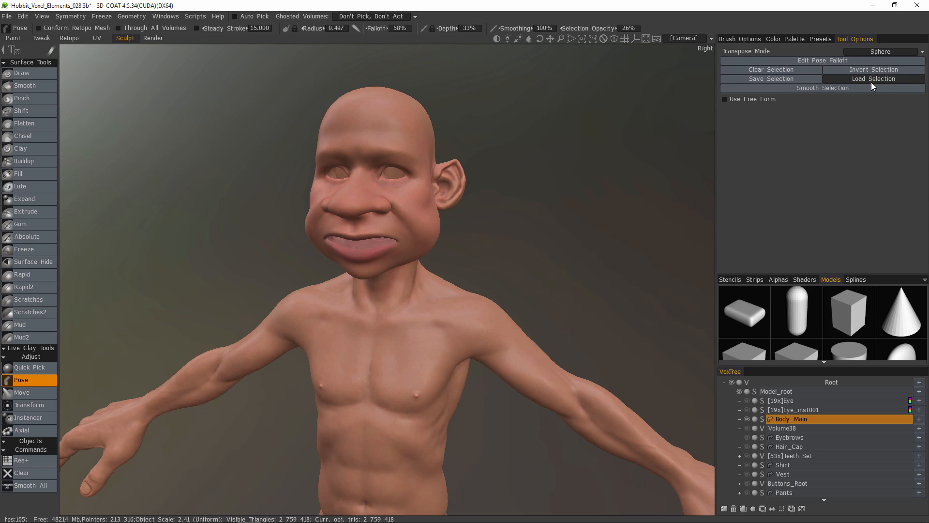
left_click(876, 51)
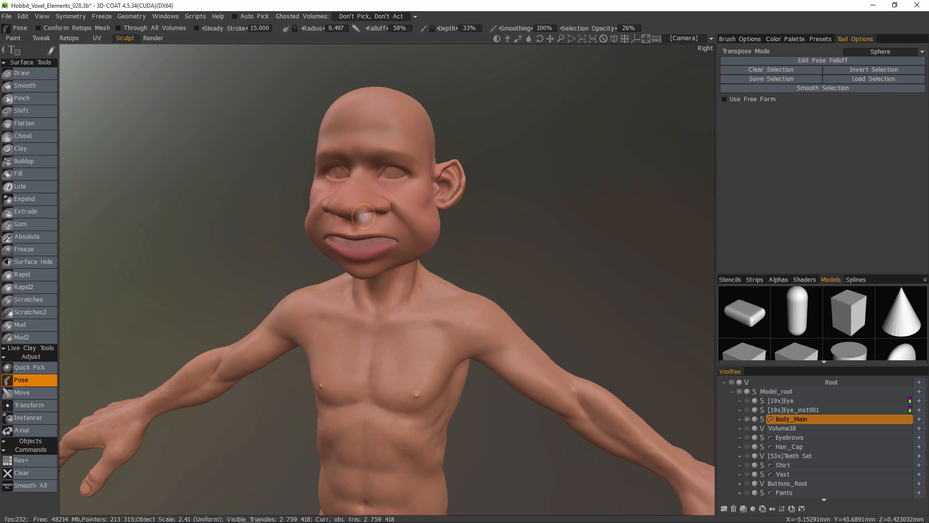
Step: Check the Z-axis mirror symmetry by temporarily showing the symmetry plane
key("s")
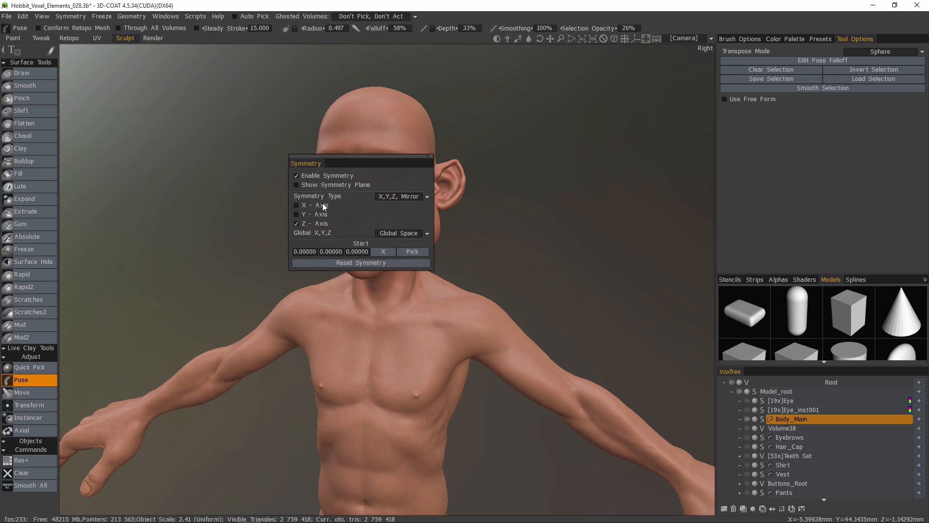
left_click(296, 185)
left_click_drag(151, 173, 317, 196)
key("s")
left_click(289, 181)
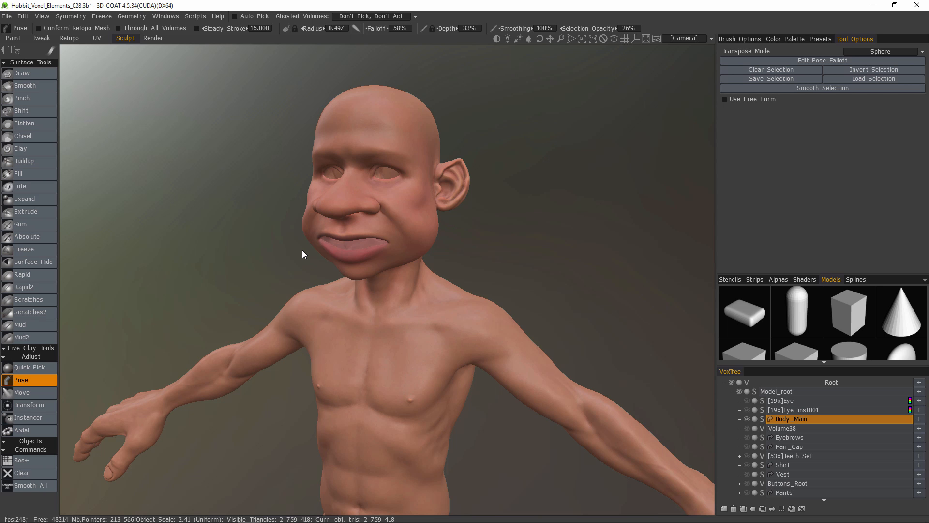
Step: Set the Pose tool's selection opacity to 100% and its falloff to 50%
mouse_move(302, 249)
left_mouse_down()
mouse_move(235, 146)
mouse_move(321, 216)
mouse_move(348, 222)
left_mouse_up()
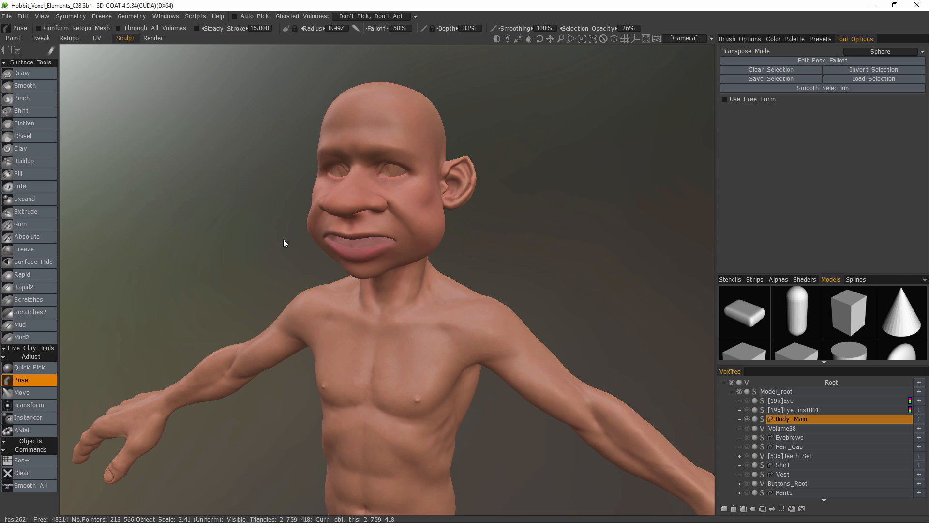
left_click_drag(283, 239, 322, 232, "alt")
mouse_move(321, 232)
right_mouse_down("alt")
mouse_move(315, 336)
mouse_move(317, 270)
right_mouse_up("alt")
mouse_move(317, 270)
left_mouse_down("alt")
mouse_move(364, 259)
mouse_move(357, 257)
left_mouse_up("alt")
left_click_drag(571, 38, 594, 40)
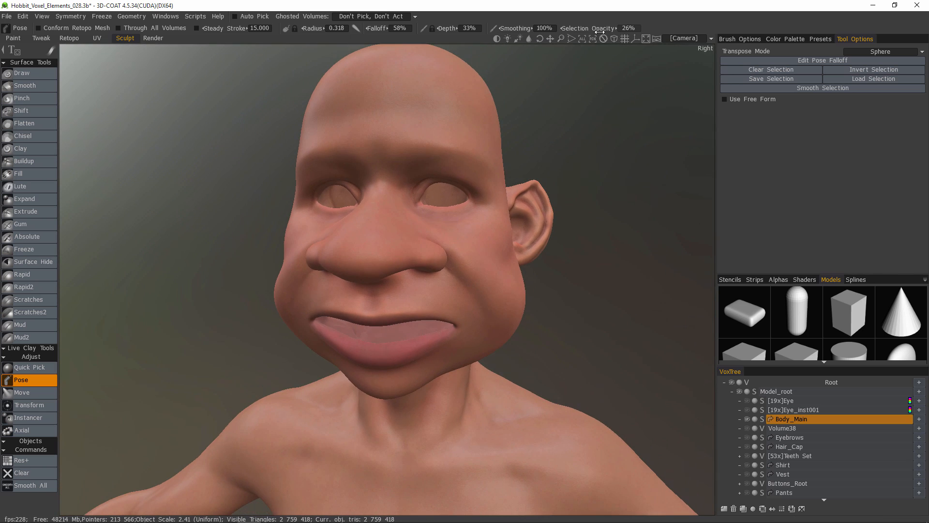
left_click_drag(359, 232, 361, 248, "alt")
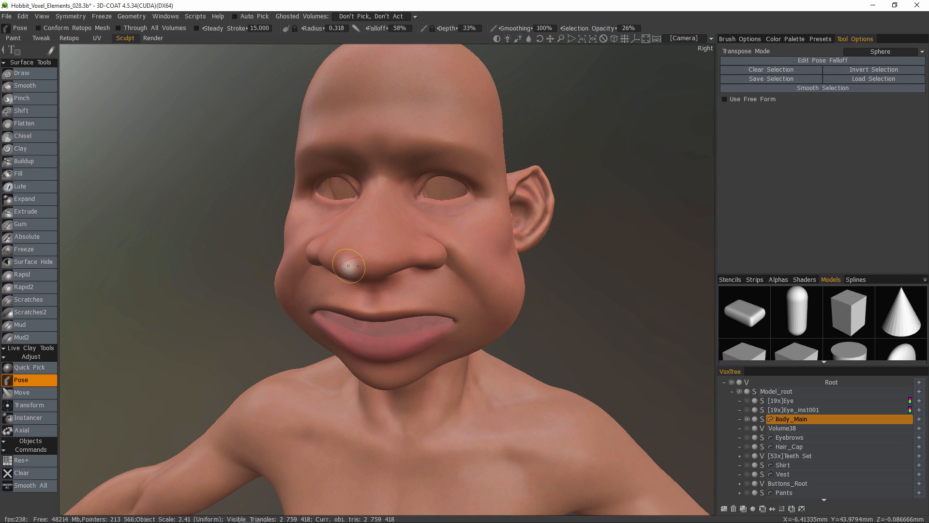
left_click_drag(602, 29, 575, 29)
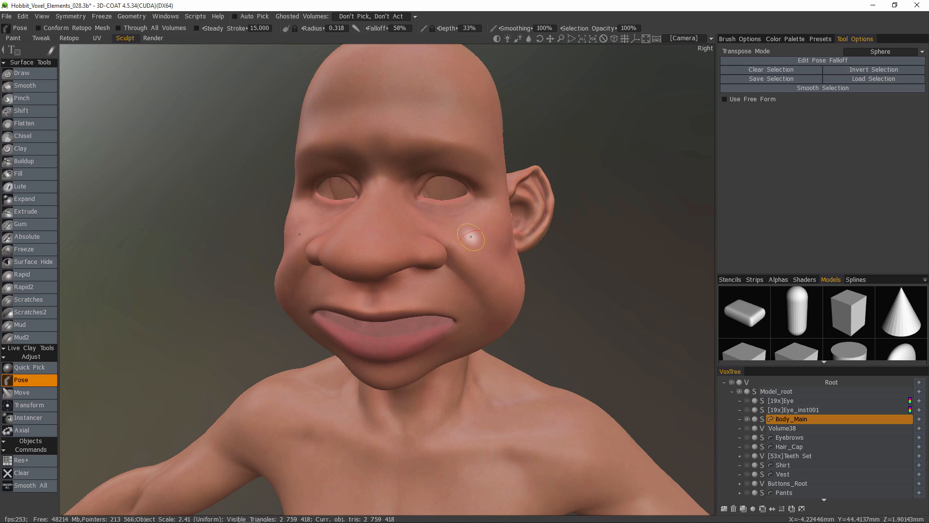
left_click_drag(467, 236, 464, 252, "alt")
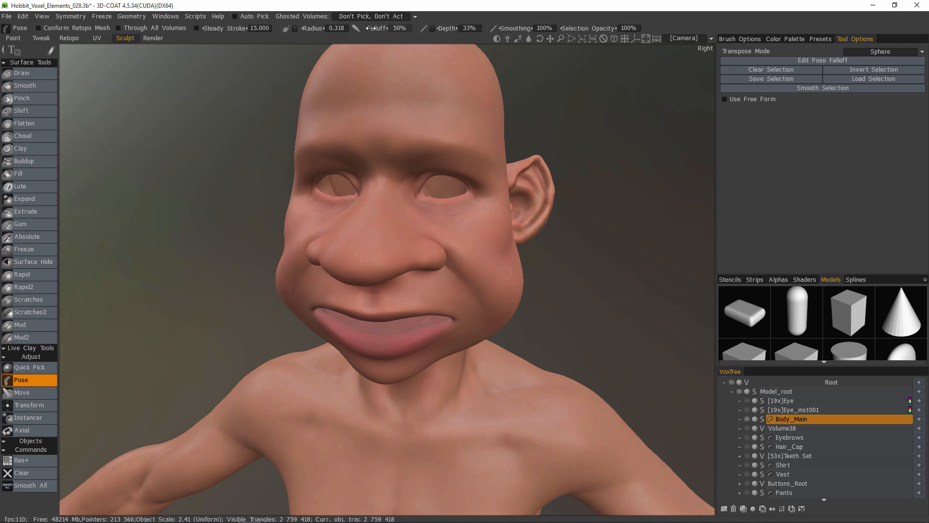
Step: Select the nose area with a spherical pose selection extending from the nose tip to the cheek
mouse_move(205, 199)
left_mouse_down("alt")
mouse_move(301, 251)
mouse_move(349, 255)
mouse_move(340, 253)
left_mouse_up("alt")
mouse_move(51, 52)
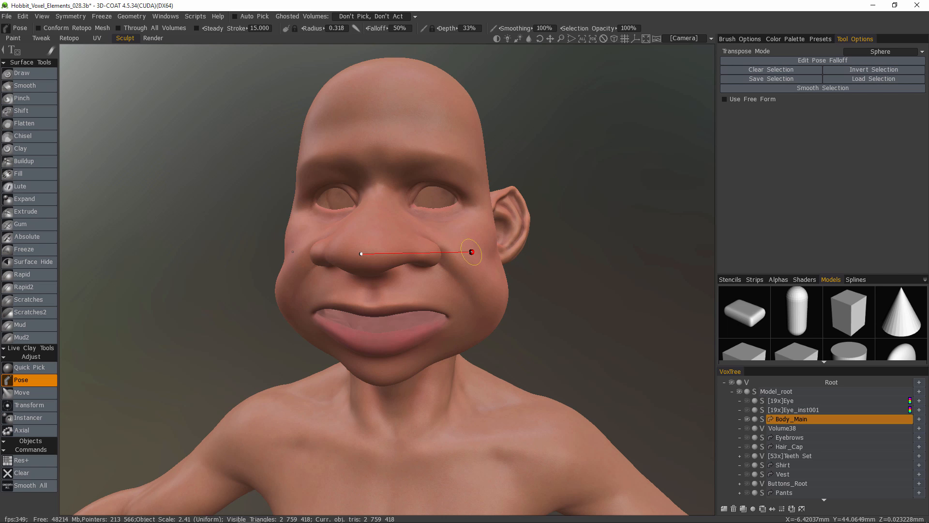
left_click_drag(471, 252, 465, 255)
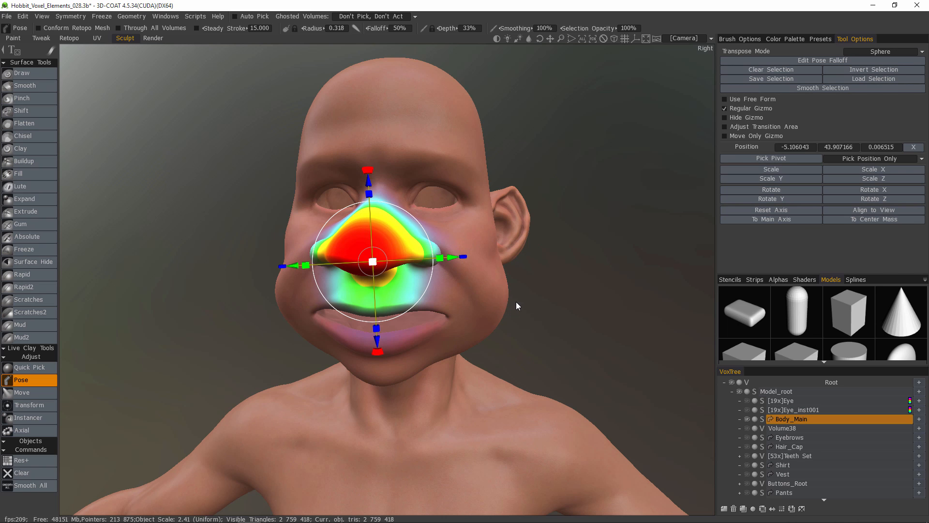
mouse_move(516, 306)
left_mouse_down()
mouse_move(559, 214)
mouse_move(582, 207)
left_mouse_up()
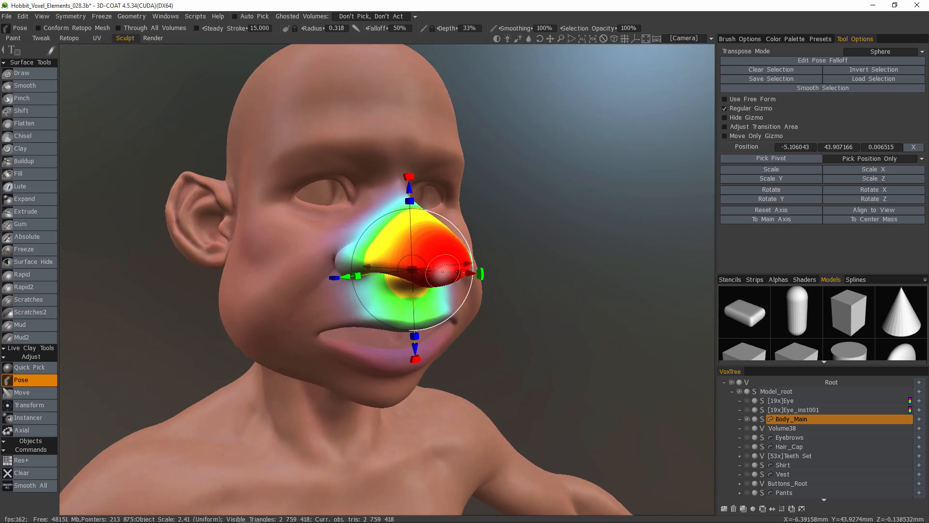
left_click_drag(442, 271, 465, 317)
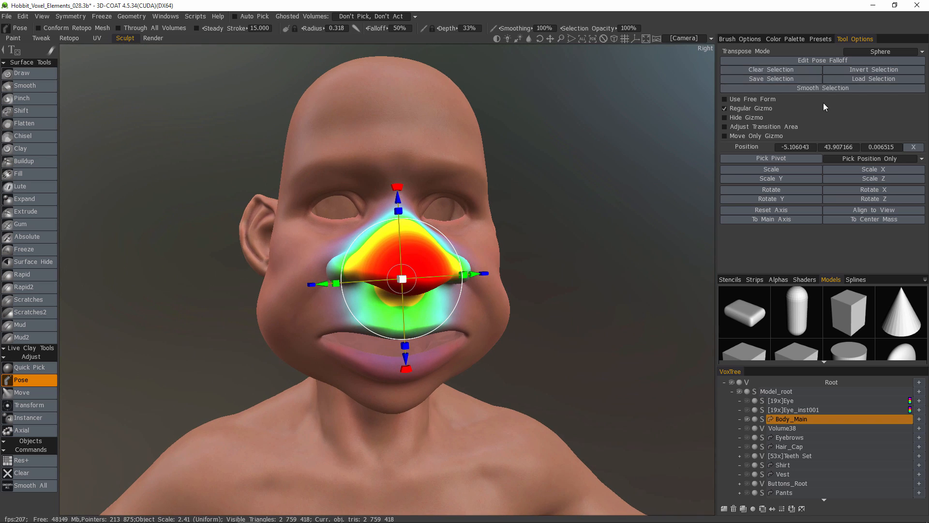
Step: Switch the Pose tool's transpose mode to Paint Select and hide the gizmo
left_click(875, 51)
left_click(873, 90)
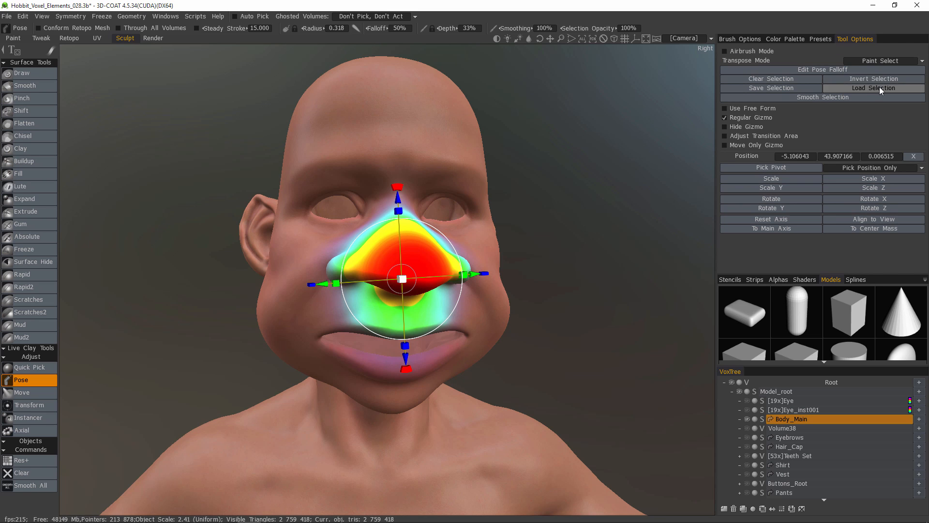
left_click_drag(607, 280, 600, 278, "alt")
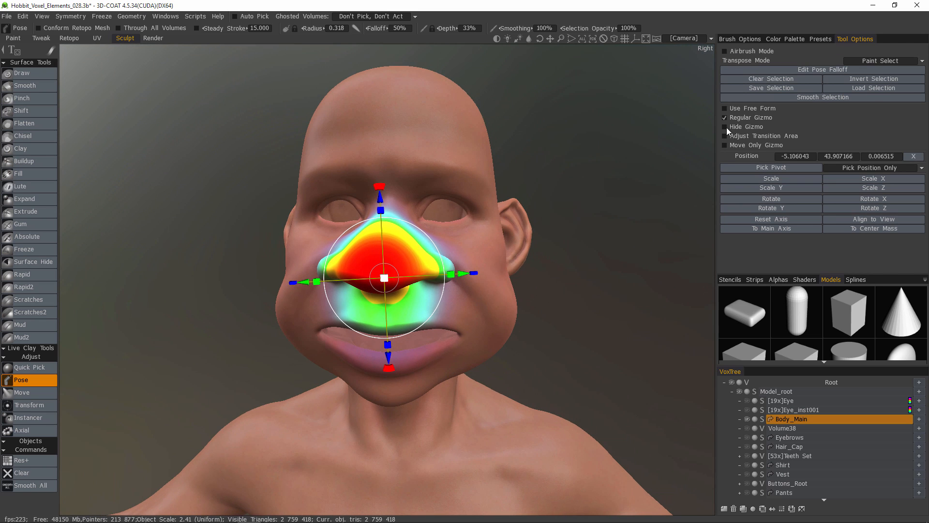
left_click(726, 127)
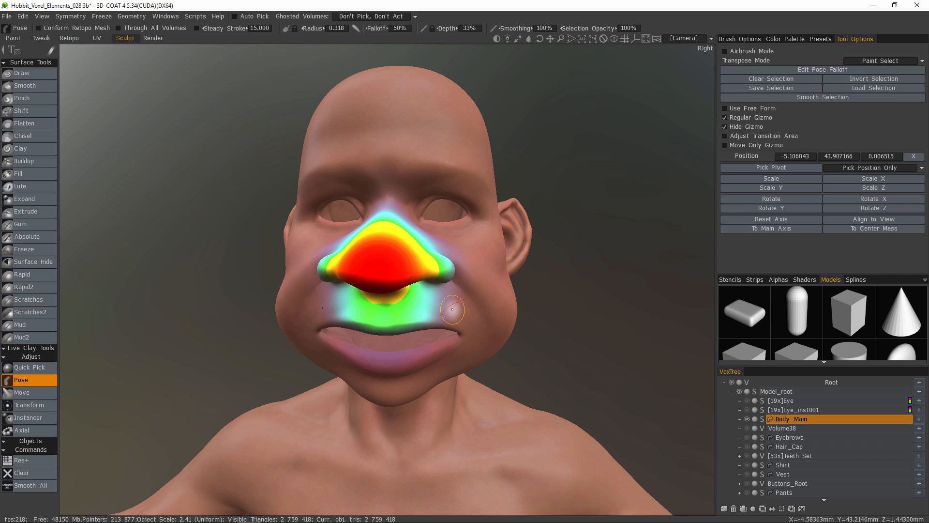
Step: Erase the pose selection from the upper lip below the nose, using a brush radius of 0.392
left_click_drag(426, 294, 409, 296, "alt")
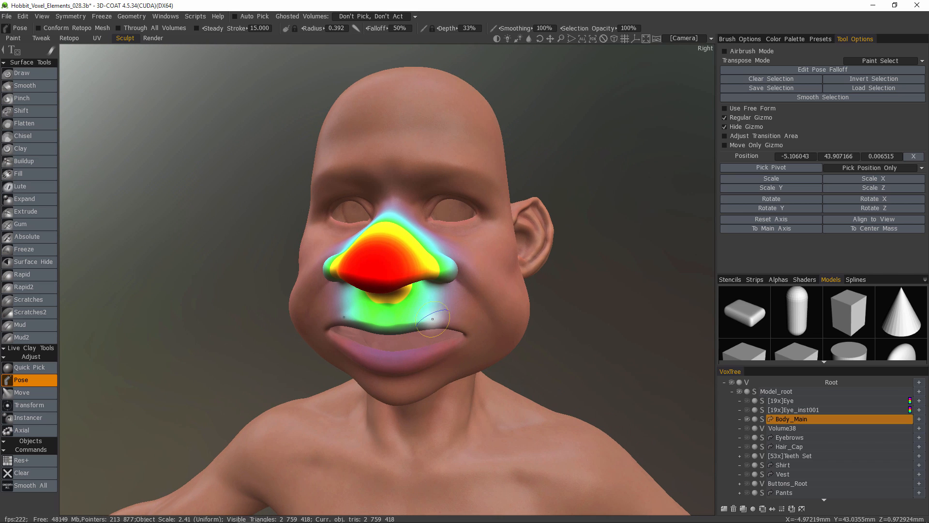
key("ctrl")
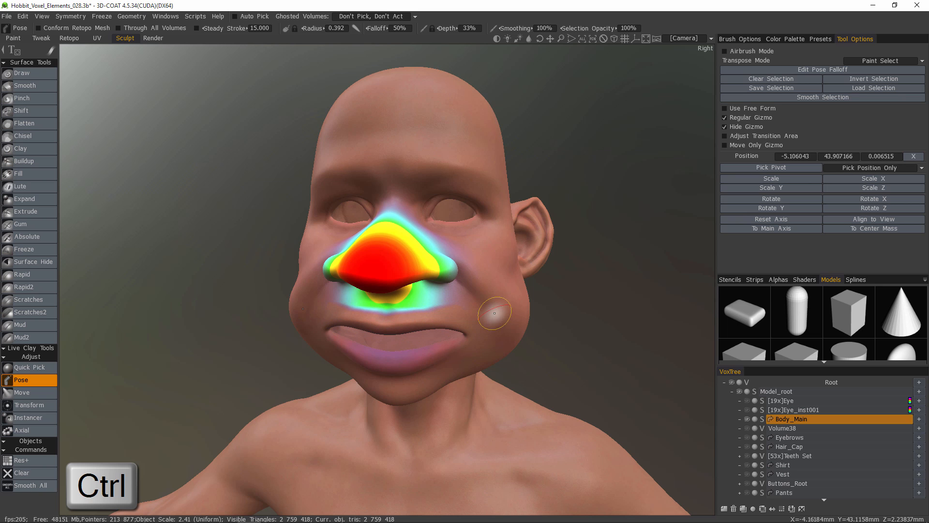
mouse_move(494, 312)
left_mouse_down("alt")
mouse_move(392, 319)
mouse_move(513, 317)
left_mouse_up("alt")
Step: Apply Smooth Selection to the nose selection several times
left_click(821, 97)
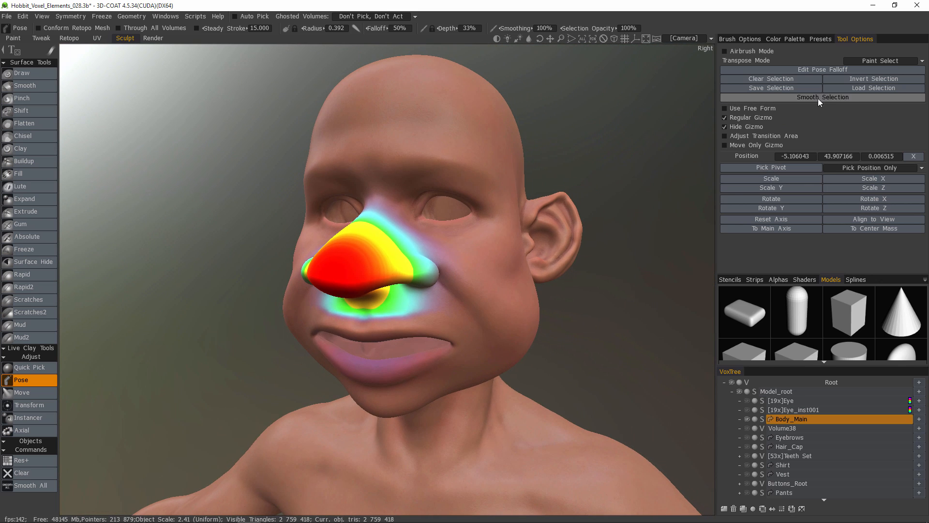
left_click(824, 97)
left_click(826, 97)
left_click(828, 98)
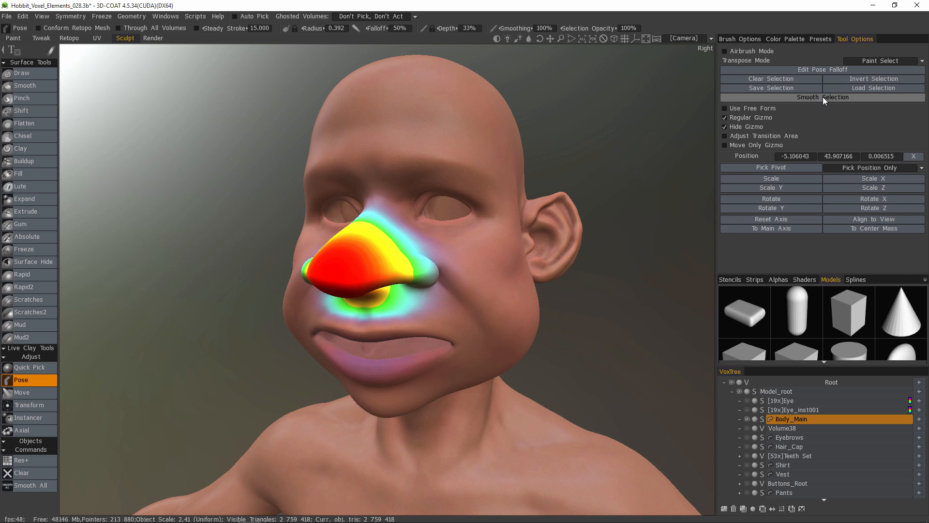
left_click(825, 98)
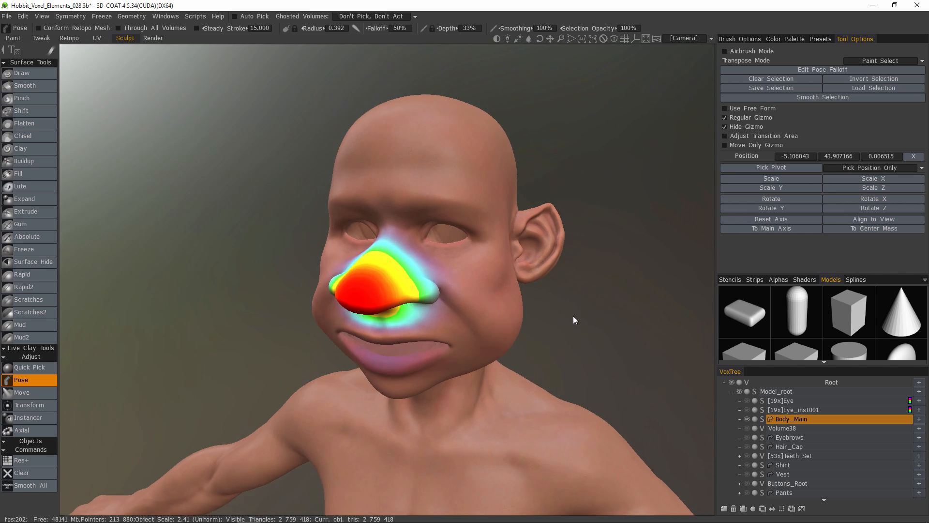
left_click_drag(573, 315, 558, 275)
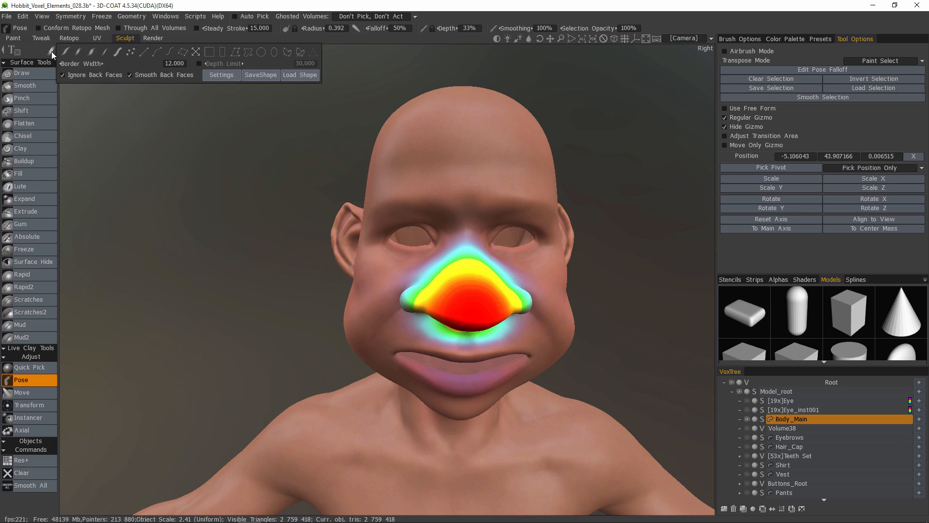
Step: Change the brush stroke mode, set the radius to 0.582, and brush-smooth the selection across the nose and beneath it
left_click(117, 53)
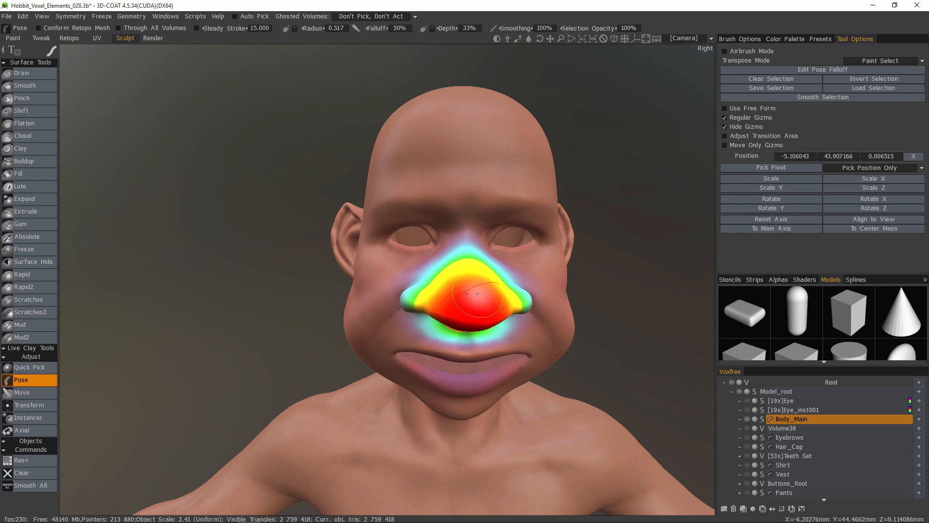
left_click_drag(499, 286, 411, 295)
key("bracketright")
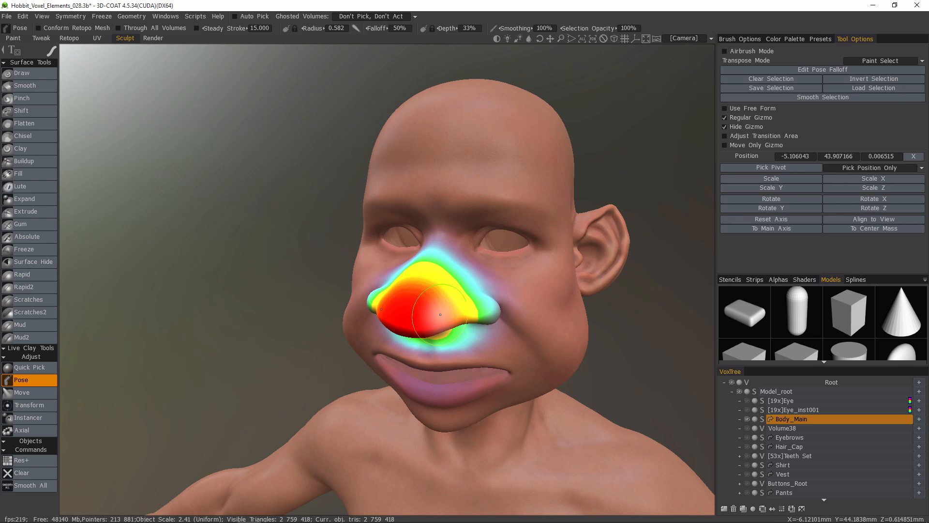
key("shift")
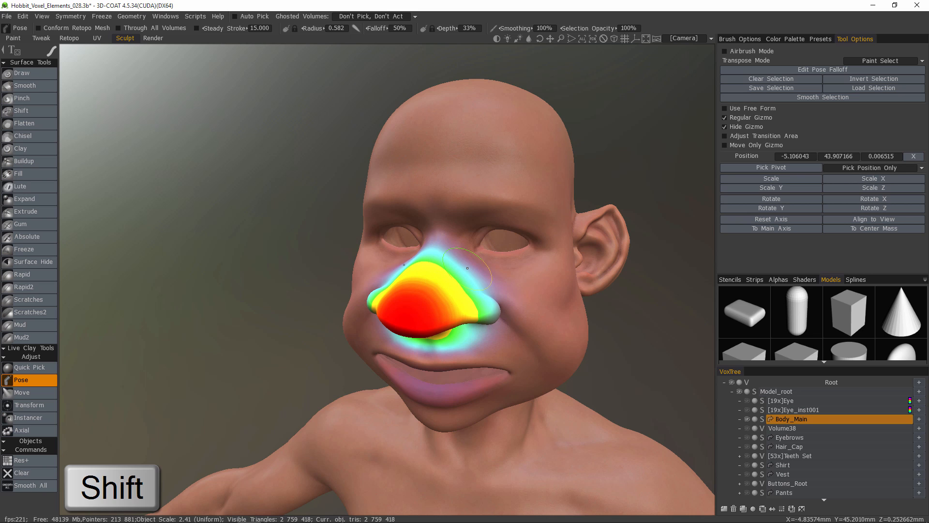
mouse_move(432, 261)
left_mouse_down("shift")
mouse_move(449, 331)
mouse_move(424, 264)
mouse_move(433, 281)
mouse_move(503, 278)
mouse_move(499, 324)
left_mouse_up("shift")
left_click_drag(405, 293, 433, 286, "shift")
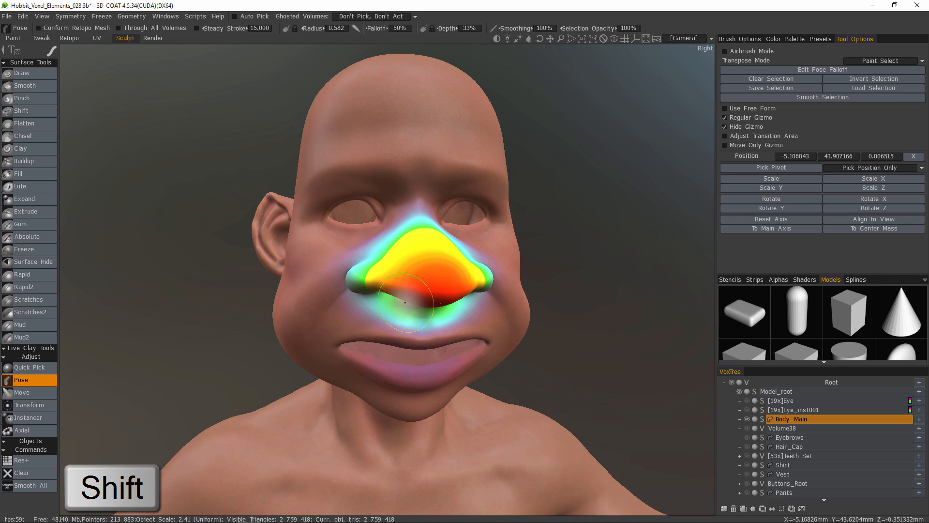
mouse_move(513, 361)
left_mouse_down("alt")
mouse_move(461, 315)
mouse_move(462, 297)
left_mouse_up("alt")
left_click_drag(482, 309, 411, 319, "shift")
left_click_drag(454, 294, 486, 269, "alt")
left_click_drag(382, 315, 448, 285, "alt")
left_click_drag(479, 322, 431, 302, "alt")
mouse_move(431, 334)
left_mouse_down("shift")
mouse_move(483, 337)
mouse_move(490, 352)
left_mouse_up("shift")
Step: Restore the previous brush stroke mode and soften the selection along the side of the nose toward the cheek
left_click(75, 55)
mouse_move(489, 352)
left_mouse_down("alt")
mouse_move(466, 315)
mouse_move(477, 341)
mouse_move(475, 385)
left_mouse_up("alt")
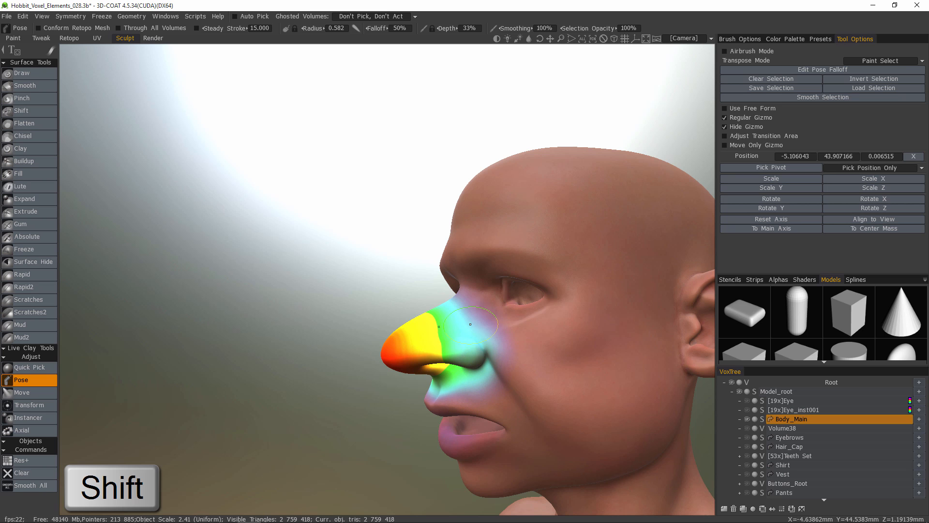
mouse_move(463, 315)
left_mouse_down("shift")
mouse_move(479, 317)
mouse_move(543, 380)
mouse_move(542, 332)
left_mouse_up("shift")
left_click_drag(480, 291, 518, 378, "alt")
right_click_drag(518, 377, 542, 368, "alt")
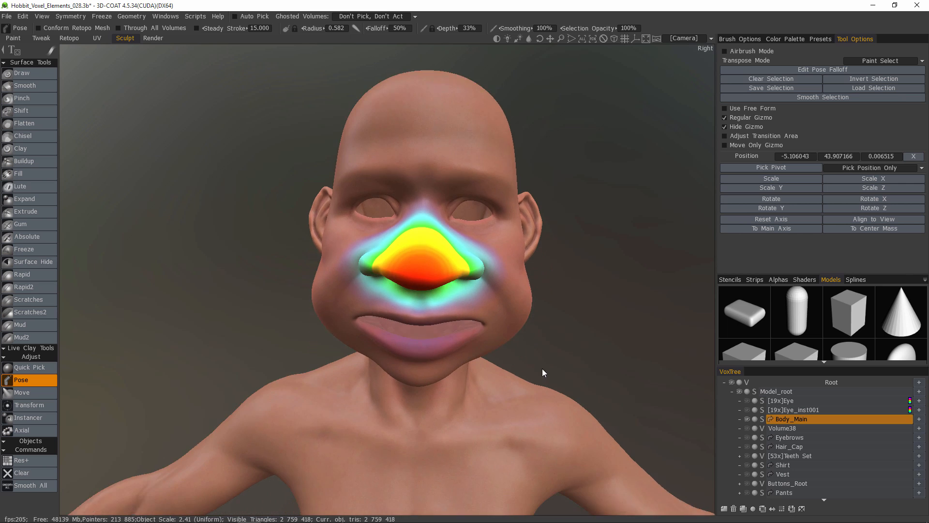
left_click_drag(542, 368, 552, 363, "alt")
mouse_move(450, 297)
left_mouse_down("alt")
mouse_move(485, 275)
mouse_move(409, 263)
left_mouse_up("alt")
middle_click_drag(410, 264, 411, 286, "alt")
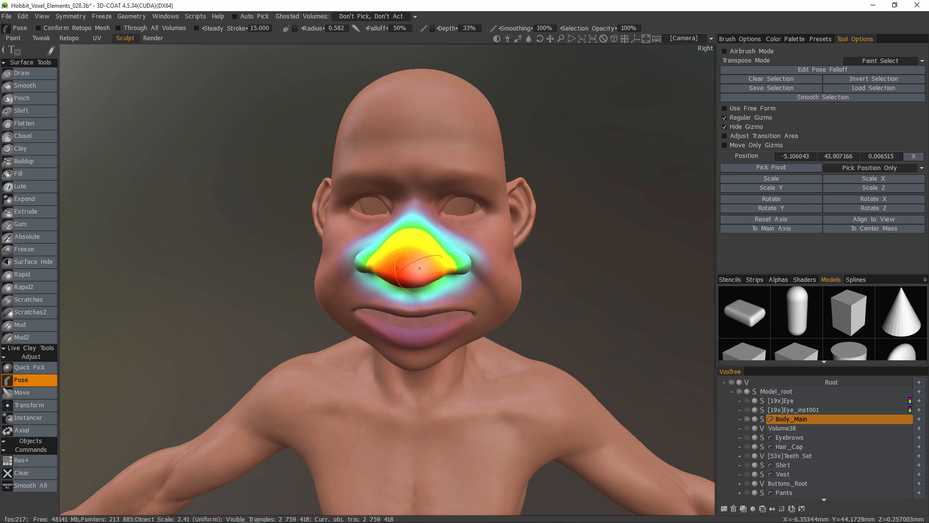
Step: Enable Conform Retopo Mesh for the Pose tool and show the transform gizmo again
left_click(39, 28)
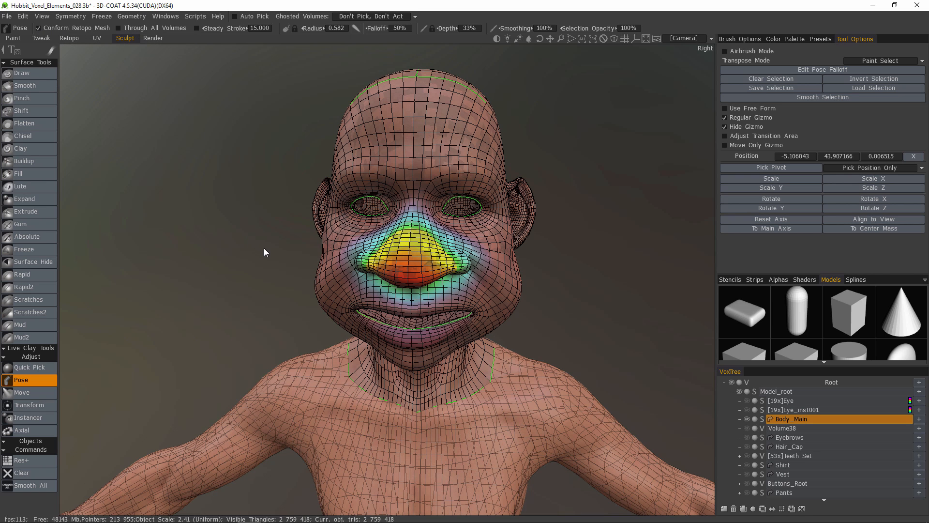
left_click(724, 126)
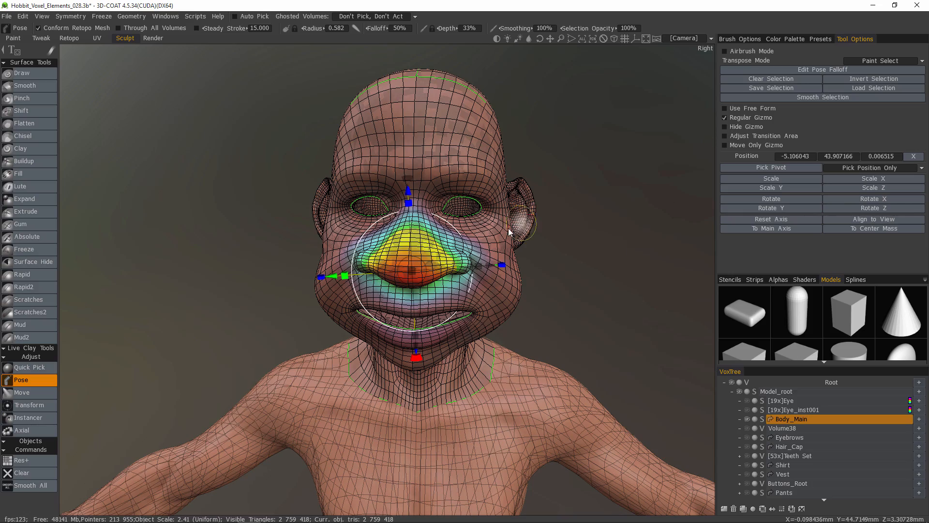
left_click_drag(508, 229, 563, 274, "alt")
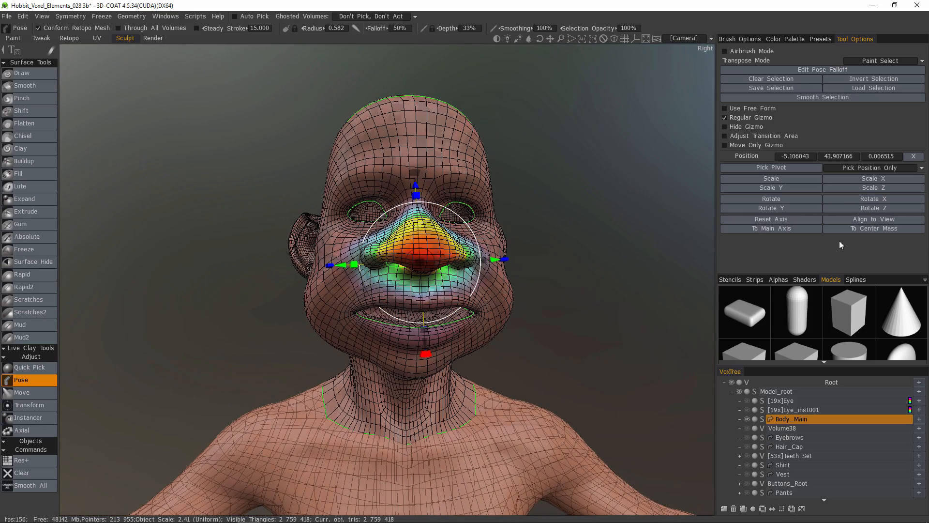
Step: Move the gizmo to the nose selection's center of mass and apply the main axis alignment
left_click(866, 227)
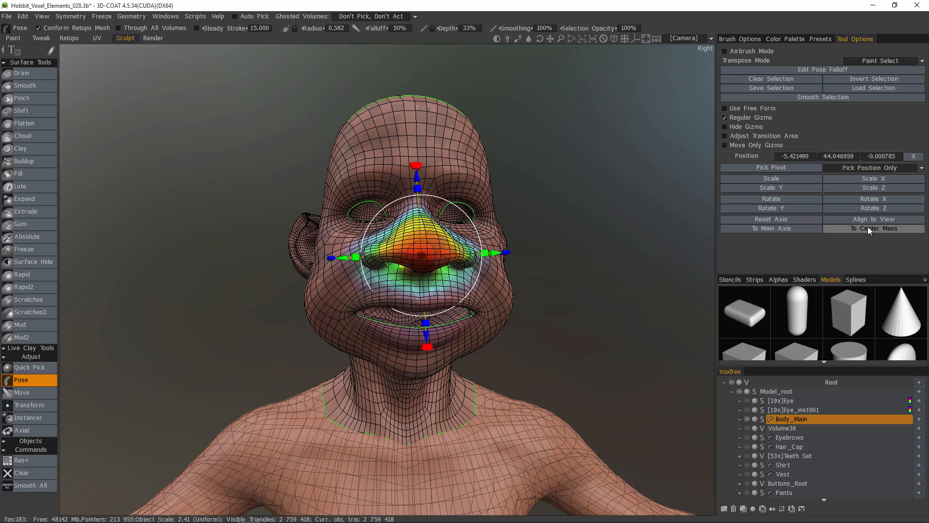
left_click(743, 229)
left_click_drag(711, 260, 603, 265)
left_click(775, 231)
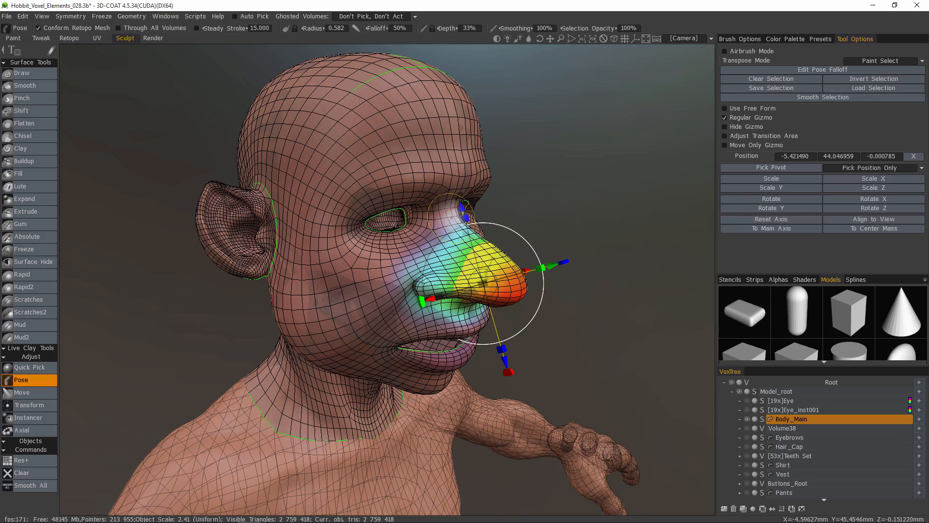
scroll(461, 286, "down", 4)
left_click_drag(479, 258, 453, 279)
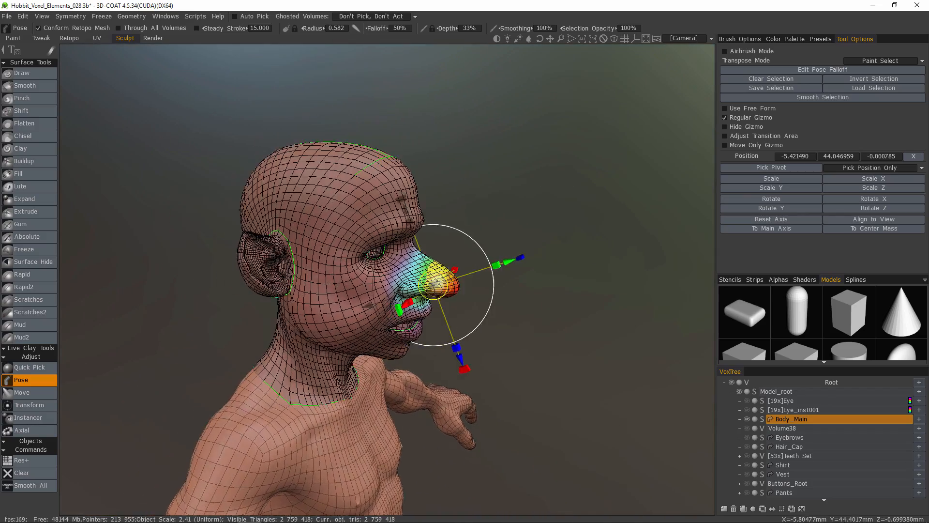
scroll(455, 278, "up", 4)
left_click_drag(509, 270, 541, 272)
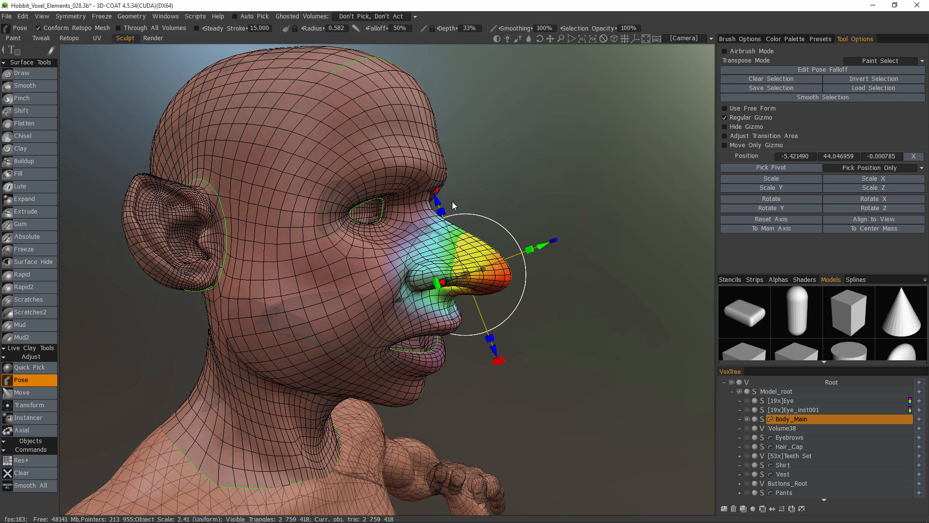
Step: Rotate only the gizmo upright in profile and slide it back toward the face to an X position of about -5.08
left_click_drag(500, 366, 468, 368, "shift")
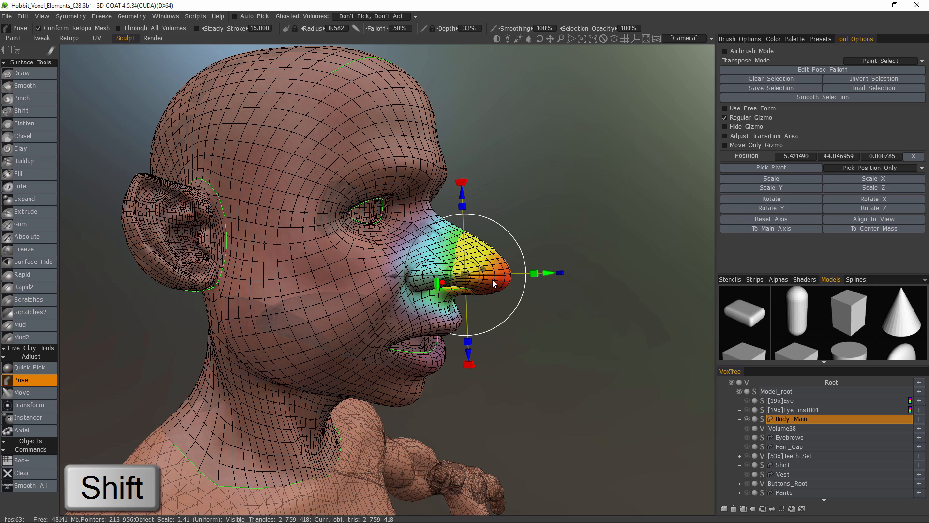
mouse_move(547, 273)
left_mouse_down("shift")
mouse_move(582, 272)
mouse_move(524, 271)
mouse_move(556, 271)
mouse_move(540, 272)
left_mouse_up("shift")
middle_click_drag(530, 306, 543, 306)
left_click_drag(543, 309, 530, 274)
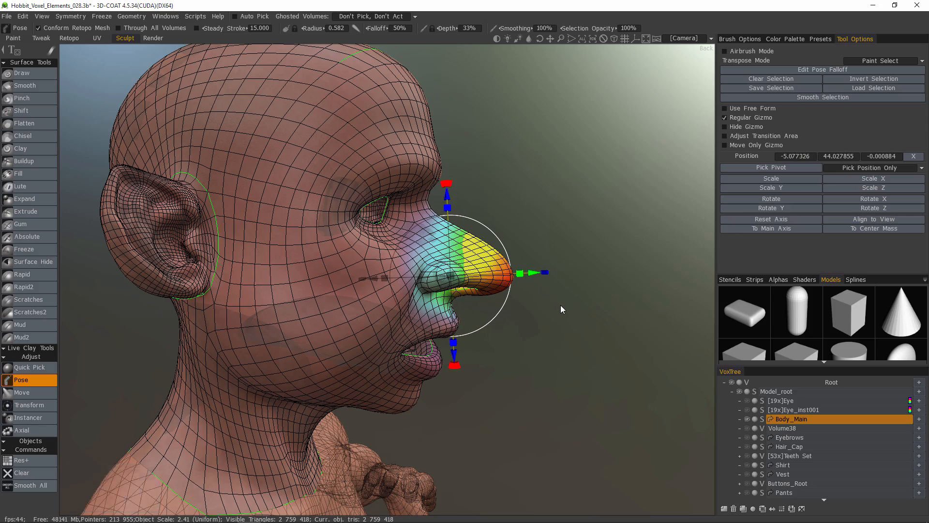
Step: Scale the selected nose narrower across its width with the gizmo
left_click_drag(561, 306, 477, 272)
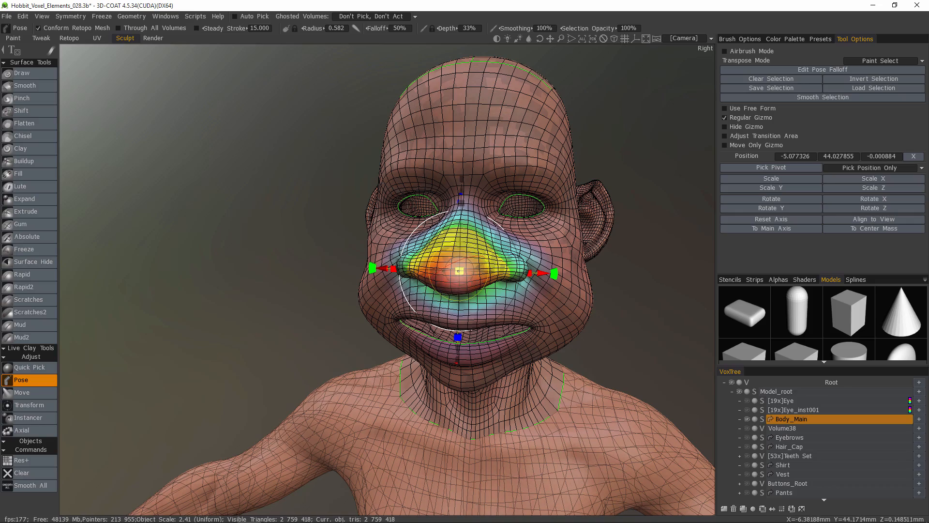
left_click_drag(460, 271, 334, 273)
left_click_drag(465, 291, 542, 295, "alt")
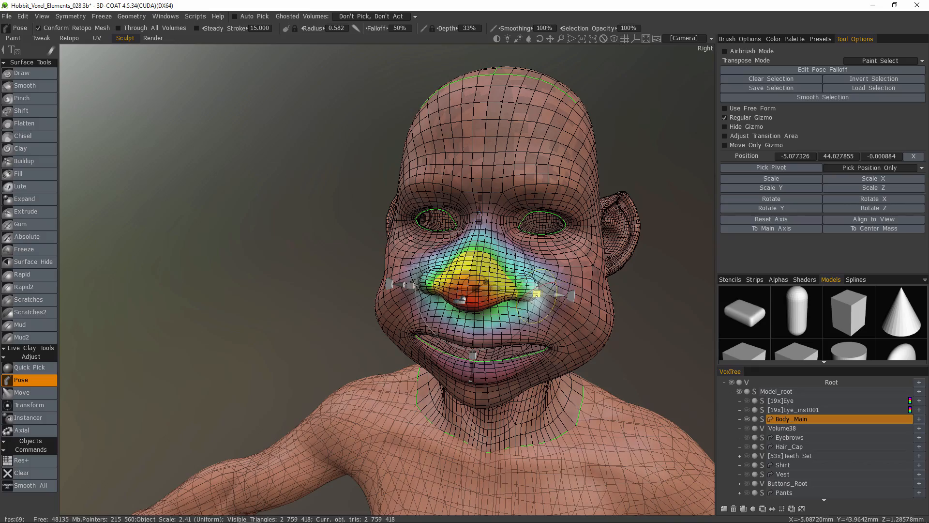
Step: Push the selected nose back toward the face along the gizmo's forward axis
left_click_drag(504, 290, 661, 280, "alt")
left_click_drag(605, 292, 699, 269, "alt")
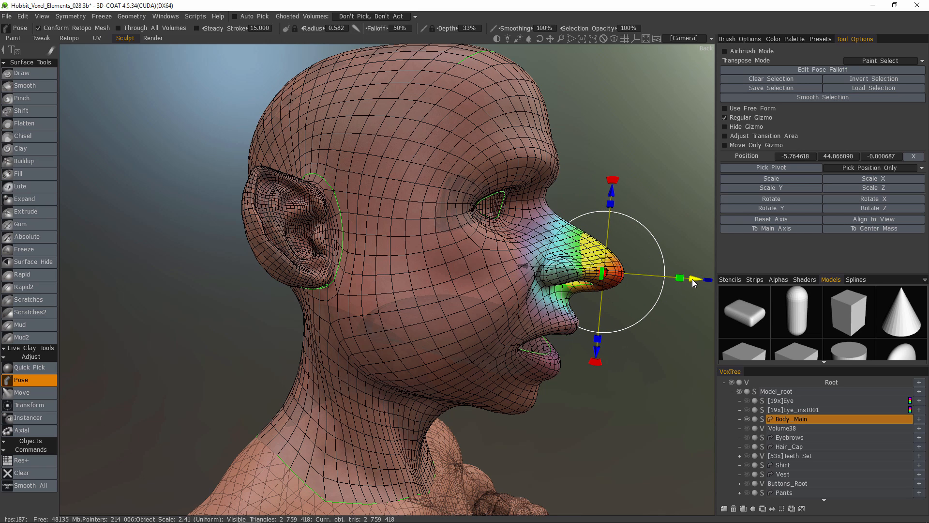
left_click_drag(678, 277, 539, 276)
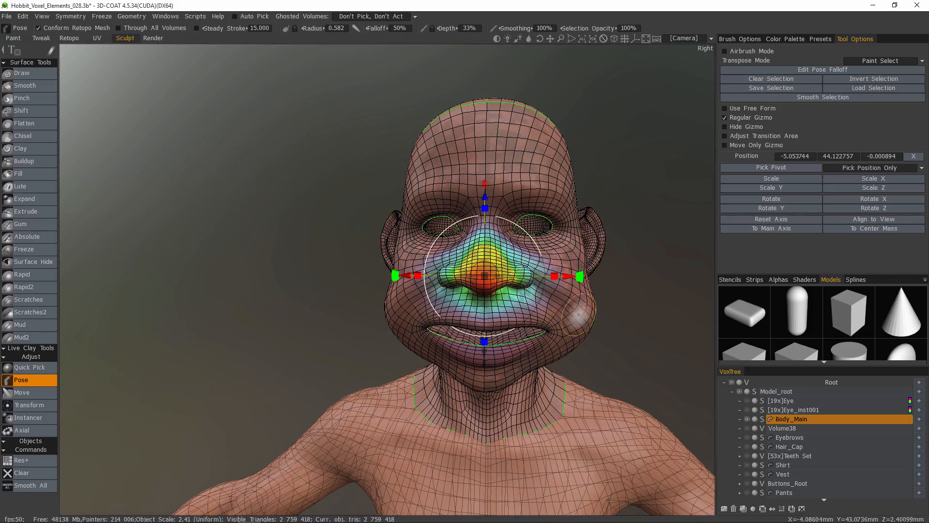
Step: Check the Pose tool's Free Form options, including the cage primitive setting, and turn Free Form back off
left_click_drag(591, 290, 739, 112, "alt")
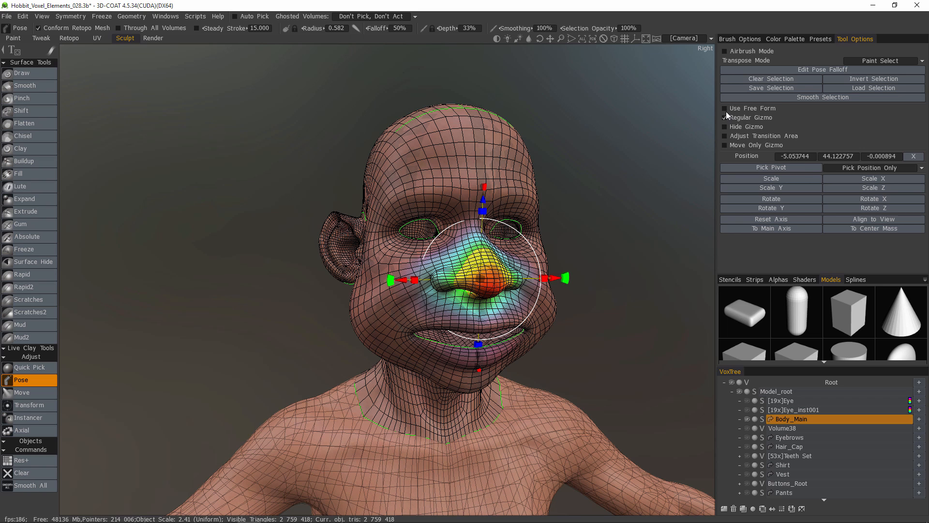
left_click(726, 110)
left_click(819, 139)
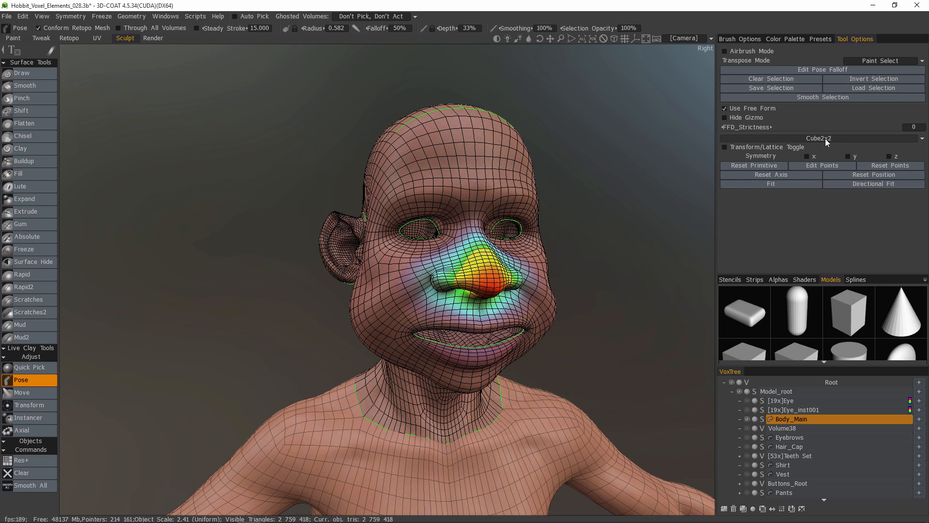
left_click(724, 109)
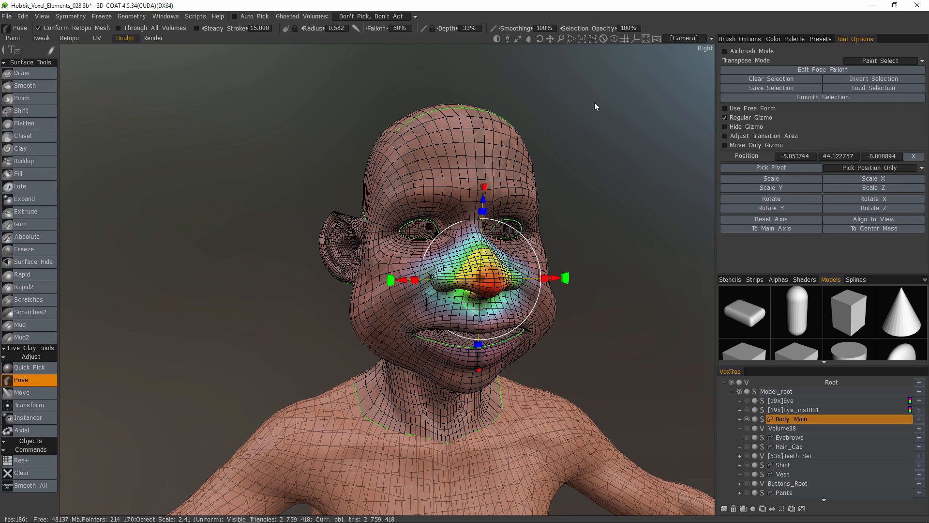
Step: Clear the nose selection with the gizmo hidden and turn off Conform Retopo Mesh
left_click_drag(629, 222, 637, 222)
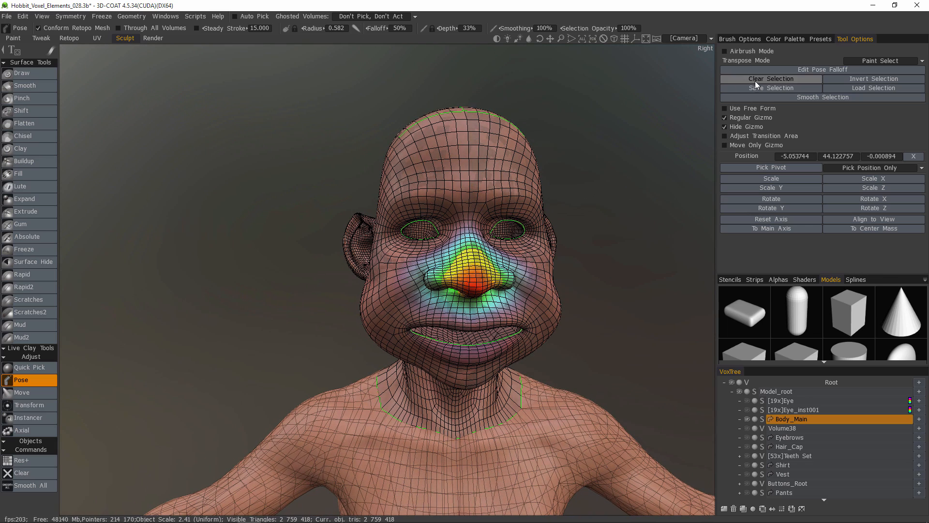
left_click_drag(242, 114, 45, 30)
left_click(37, 28)
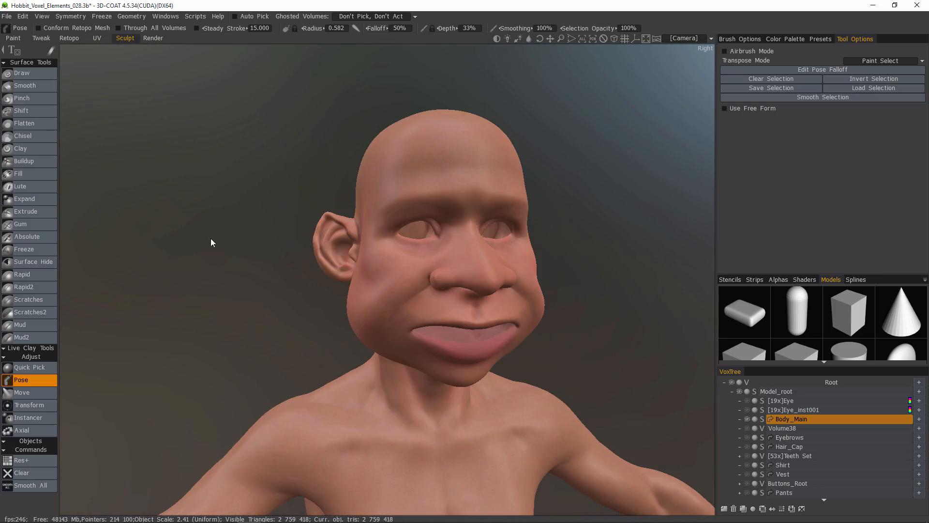
left_click_drag(211, 239, 311, 290)
left_click_drag(414, 360, 407, 297)
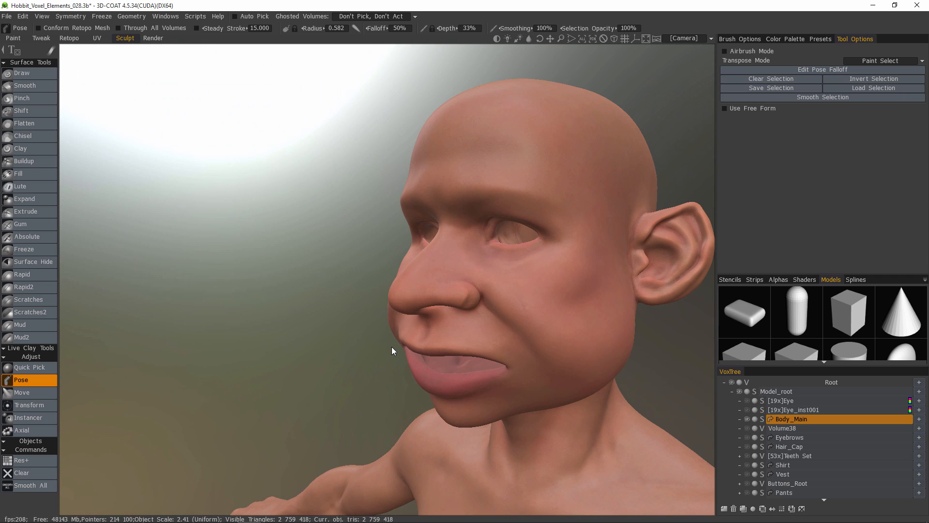
Step: Switch to the Move tool and turn on Conform Retopo Mesh for reshaping the nose
left_click(25, 392)
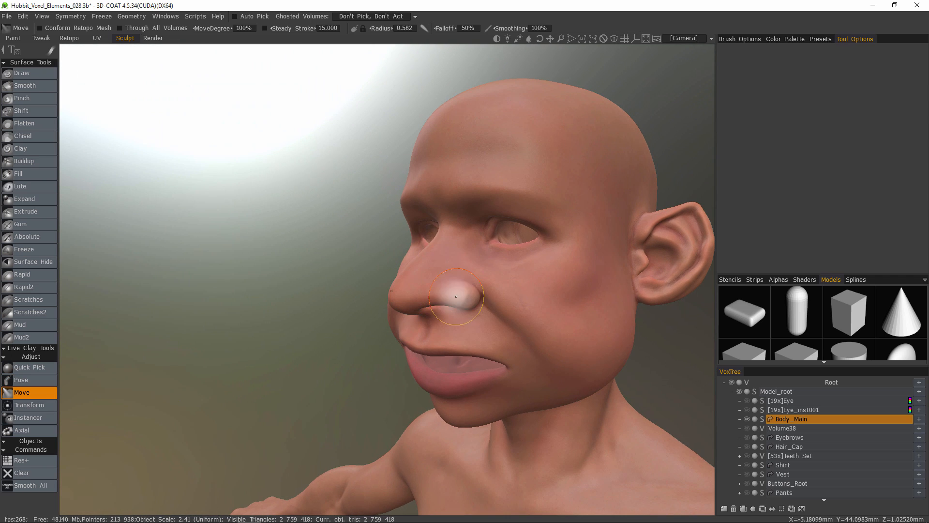
mouse_move(377, 252)
left_mouse_down("alt")
mouse_move(400, 253)
mouse_move(438, 296)
mouse_move(394, 249)
mouse_move(430, 279)
left_mouse_up("alt")
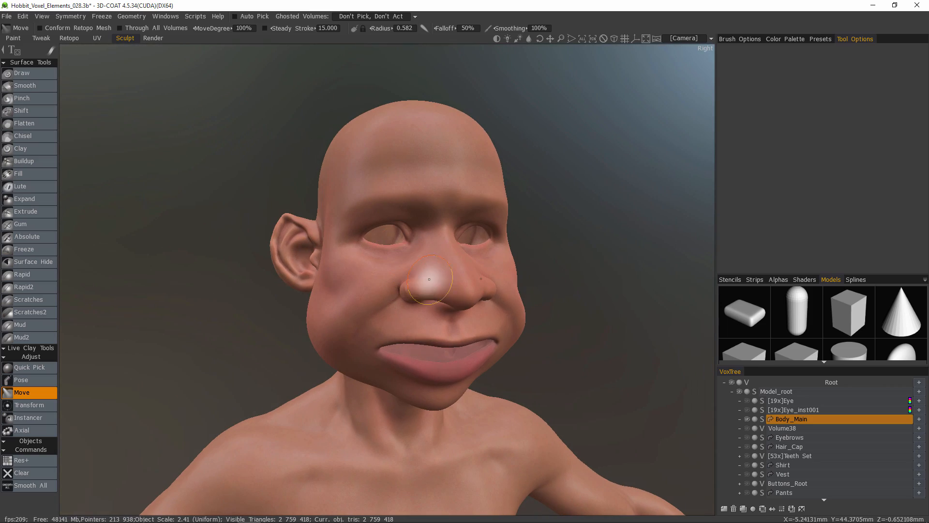
left_click(40, 27)
mouse_move(369, 228)
left_mouse_down("alt")
mouse_move(414, 270)
mouse_move(396, 183)
mouse_move(436, 290)
mouse_move(458, 294)
mouse_move(463, 243)
mouse_move(478, 292)
left_mouse_up("alt")
scroll(438, 291, "up", 2)
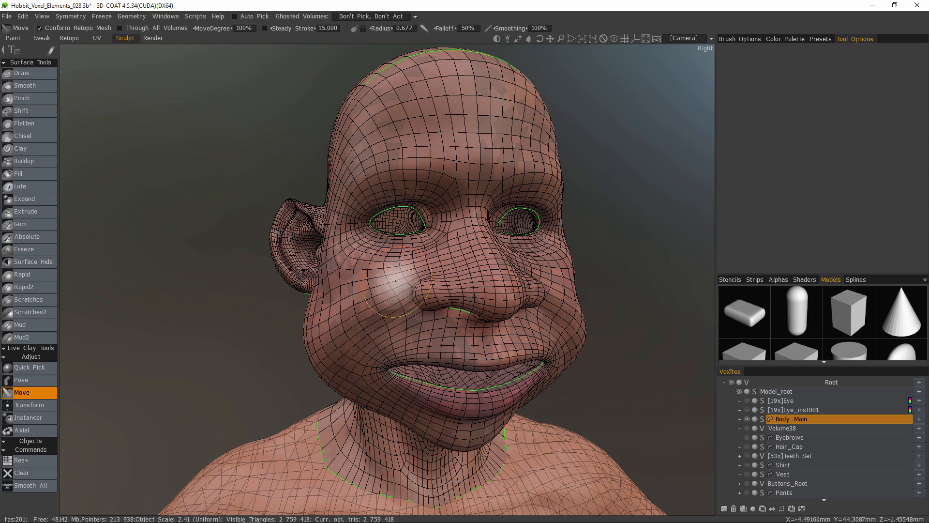
Step: Try the Move brush on the nose at radius 0.810 and undo the last edit
mouse_move(313, 286)
left_mouse_down("alt")
mouse_move(305, 294)
mouse_move(391, 301)
mouse_move(440, 290)
left_mouse_up("alt")
right_click_drag(424, 288, 433, 289)
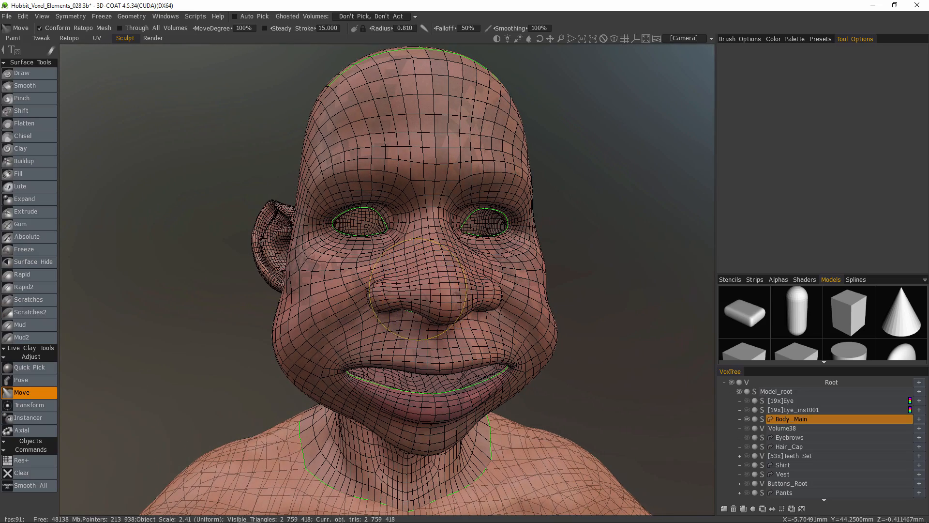
left_click_drag(295, 292, 243, 294, "alt")
key("ctrl+z")
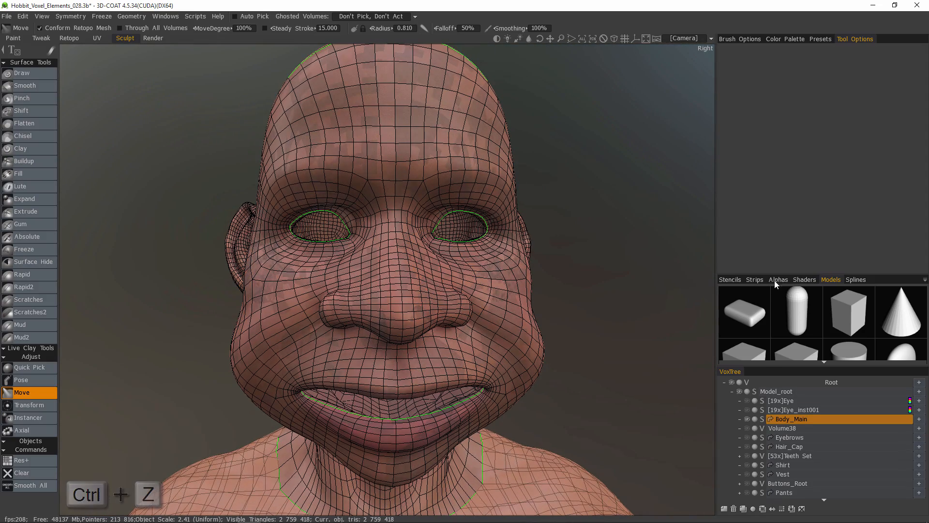
Step: Choose the first soft round alpha and refine the nose with Move at 60% MoveDegree and a radius of about 0.75
left_click(774, 279)
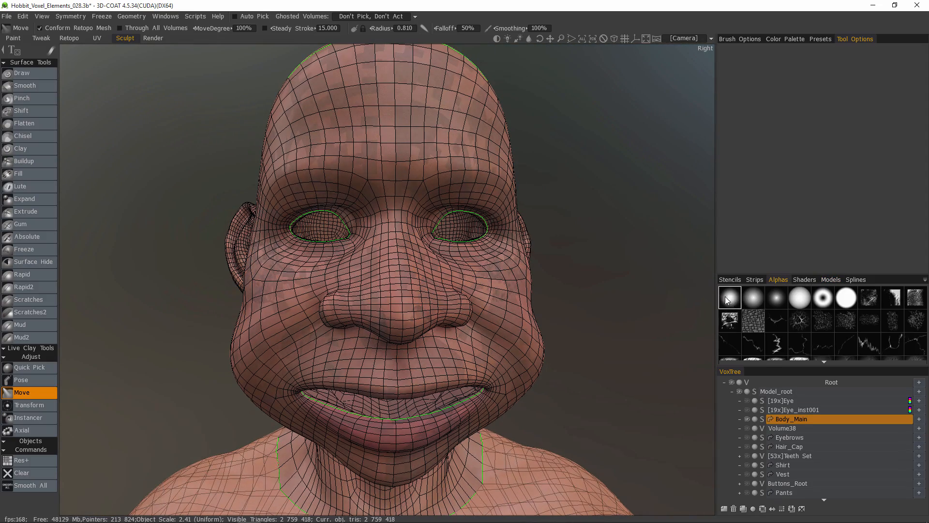
mouse_move(296, 301)
left_mouse_down("alt")
mouse_move(312, 290)
mouse_move(312, 301)
left_mouse_up("alt")
right_click_drag(312, 301, 324, 317)
left_click_drag(344, 302, 328, 304)
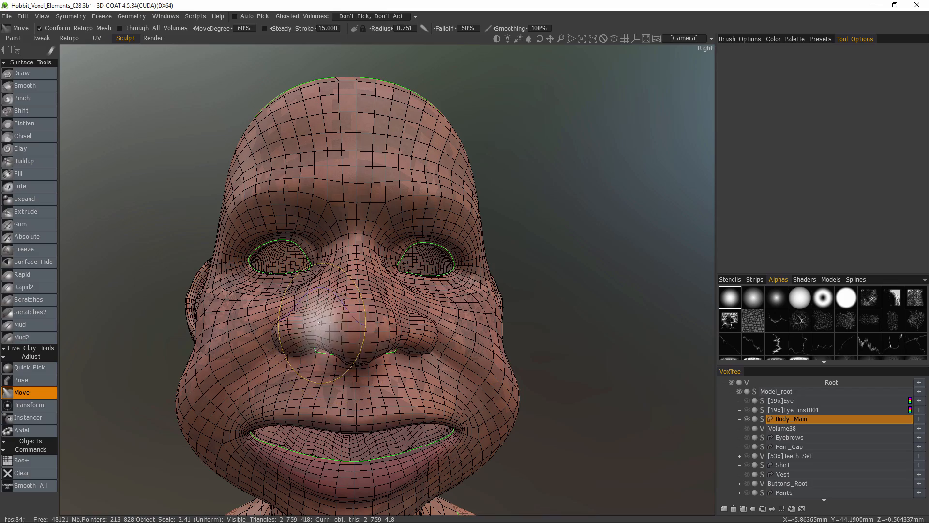
left_click_drag(360, 307, 345, 330, "alt")
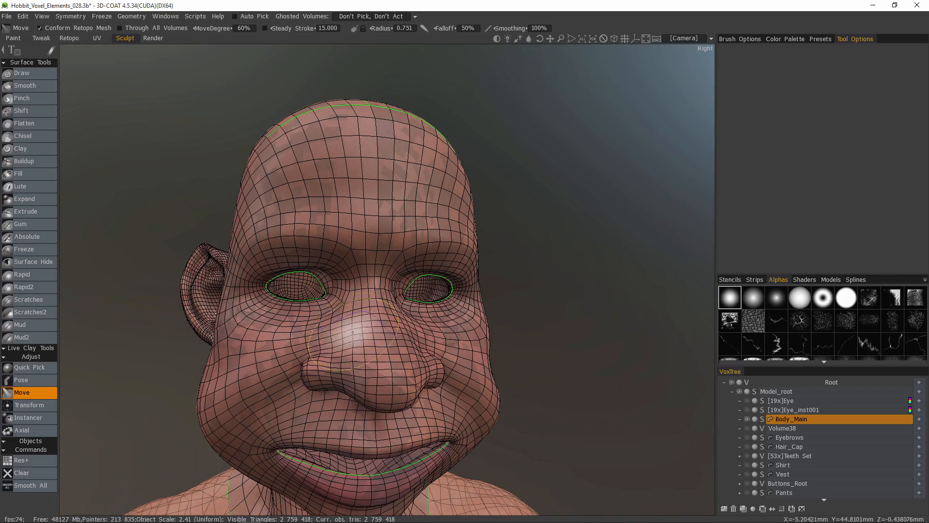
mouse_move(247, 341)
left_mouse_down("alt")
mouse_move(237, 342)
mouse_move(254, 333)
mouse_move(396, 340)
mouse_move(166, 384)
mouse_move(286, 266)
mouse_move(366, 310)
mouse_move(271, 319)
mouse_move(212, 354)
mouse_move(373, 309)
left_mouse_up("alt")
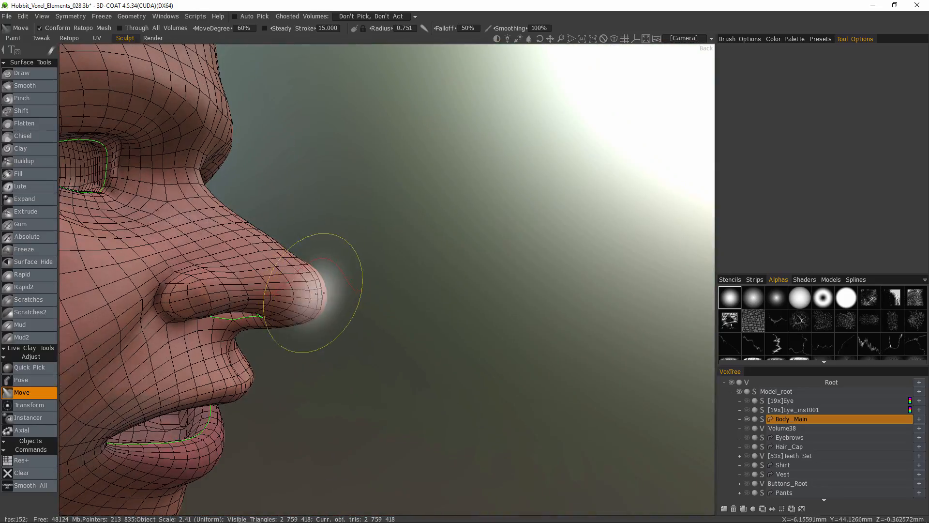
left_click_drag(325, 293, 426, 363, "alt")
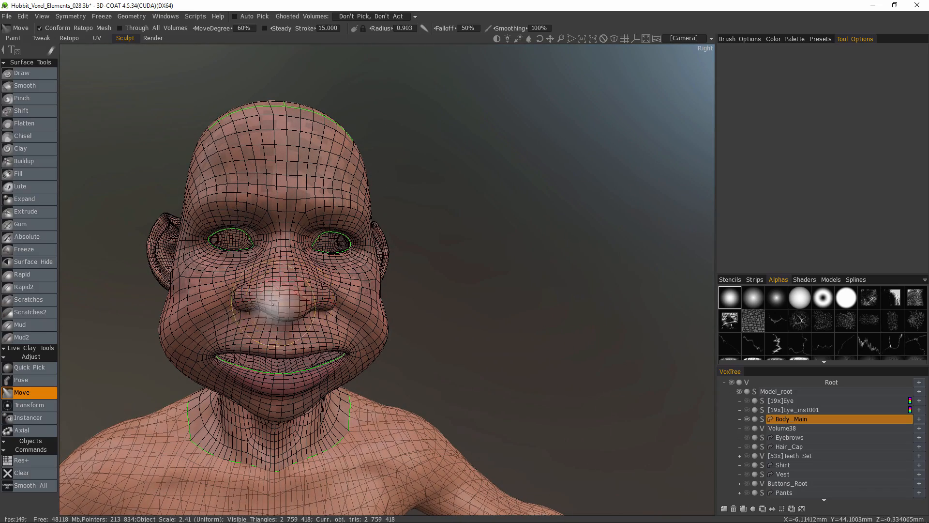
Step: Switch to the Retopo room and ready its Brush tool at radius 4.171 over the nose mesh
left_click(69, 38)
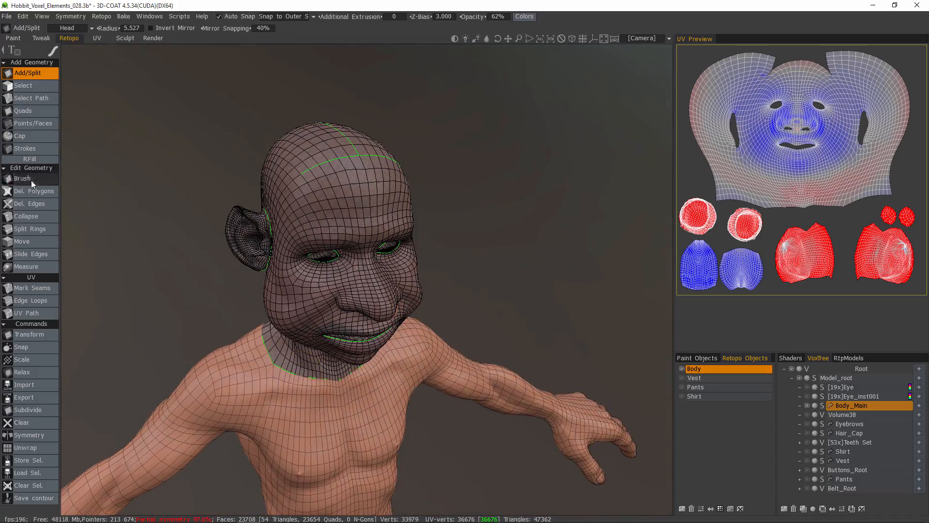
left_click(30, 178)
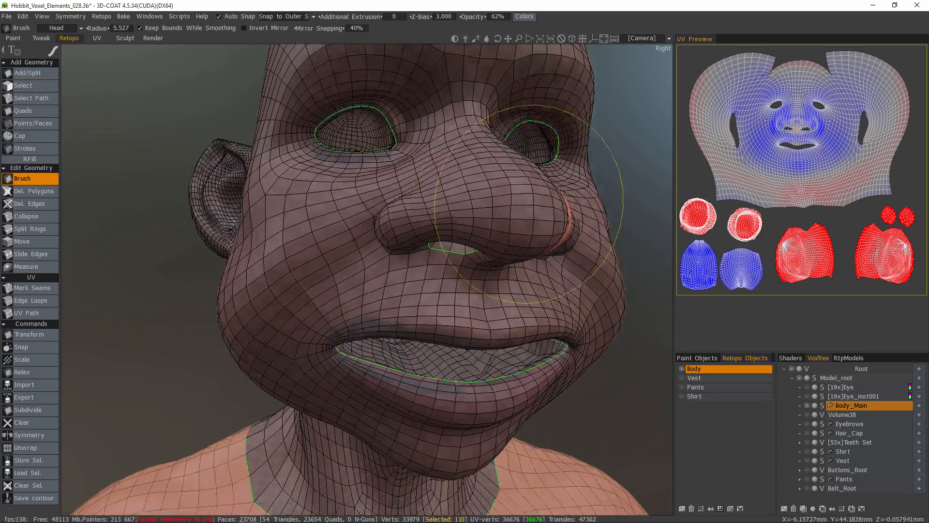
right_click_drag(483, 231, 474, 228)
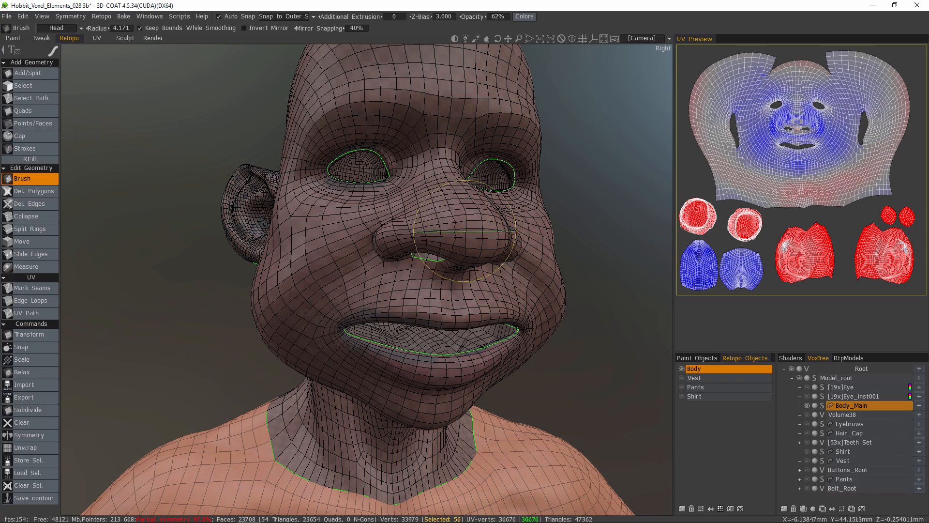
mouse_move(446, 237)
left_mouse_down("alt")
mouse_move(489, 237)
mouse_move(512, 285)
left_mouse_up("alt")
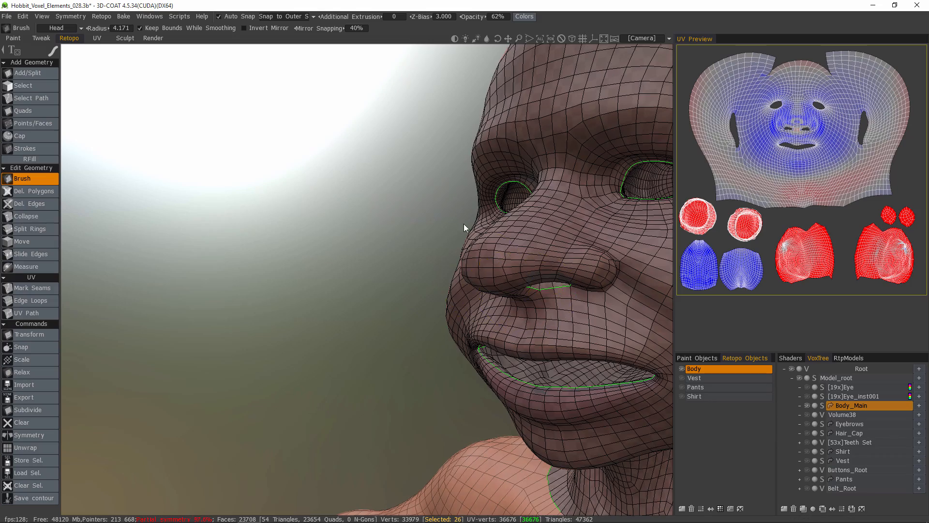
left_click_drag(464, 227, 537, 259, "alt")
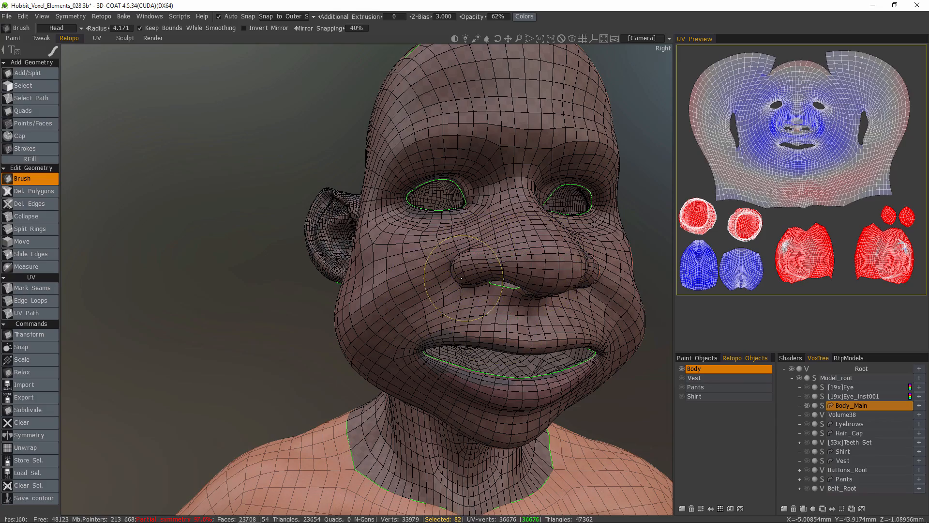
Step: Examine the retopo mesh around the nose, nostrils, mouth and upper body from several angles
left_click_drag(462, 279, 506, 295, "alt")
right_click_drag(506, 295, 499, 261, "alt")
left_click_drag(499, 261, 465, 242, "alt")
right_click_drag(464, 242, 441, 109, "alt")
left_click_drag(280, 385, 334, 421, "alt")
mouse_move(334, 421)
middle_mouse_down("alt")
mouse_move(318, 354)
mouse_move(336, 361)
mouse_move(354, 438)
middle_mouse_up("alt")
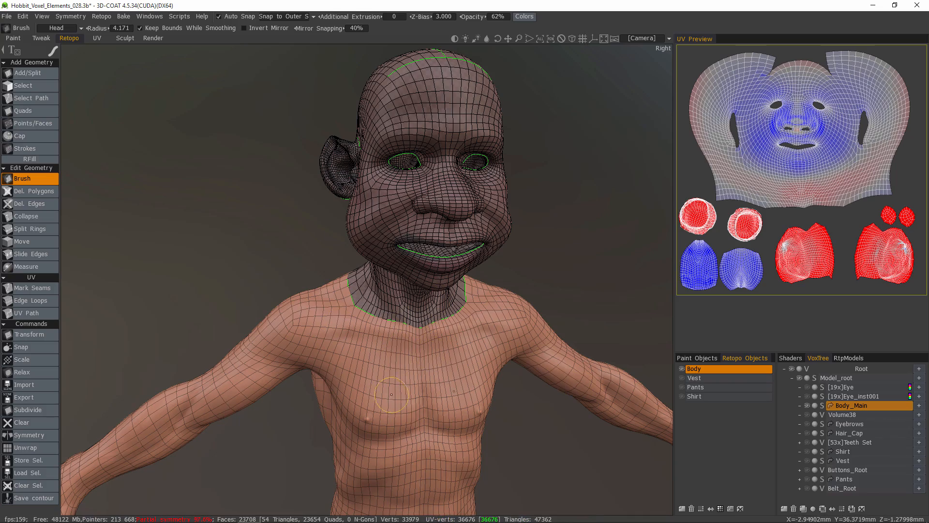
left_click_drag(392, 395, 439, 226, "alt")
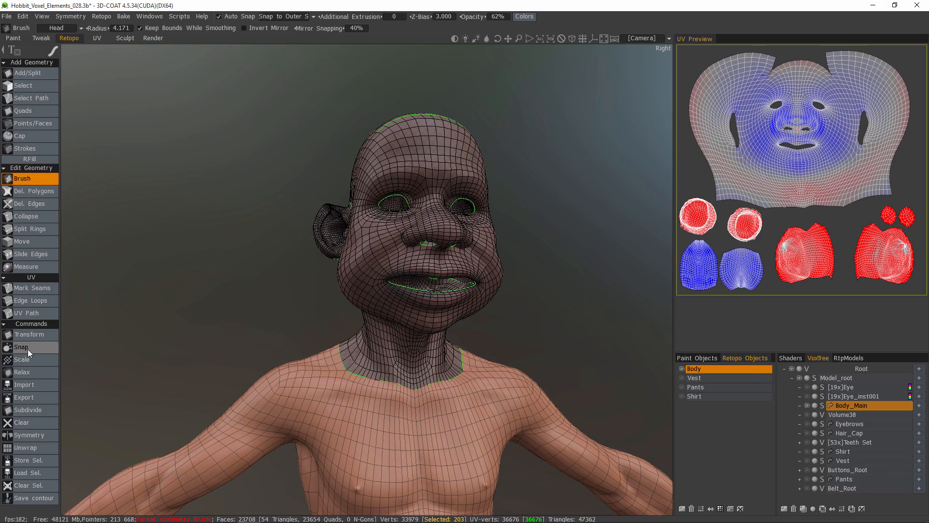
mouse_move(384, 395)
left_mouse_down("alt")
mouse_move(429, 382)
mouse_move(207, 367)
mouse_move(246, 361)
left_mouse_up("alt")
right_click_drag(425, 310, 496, 322, "alt")
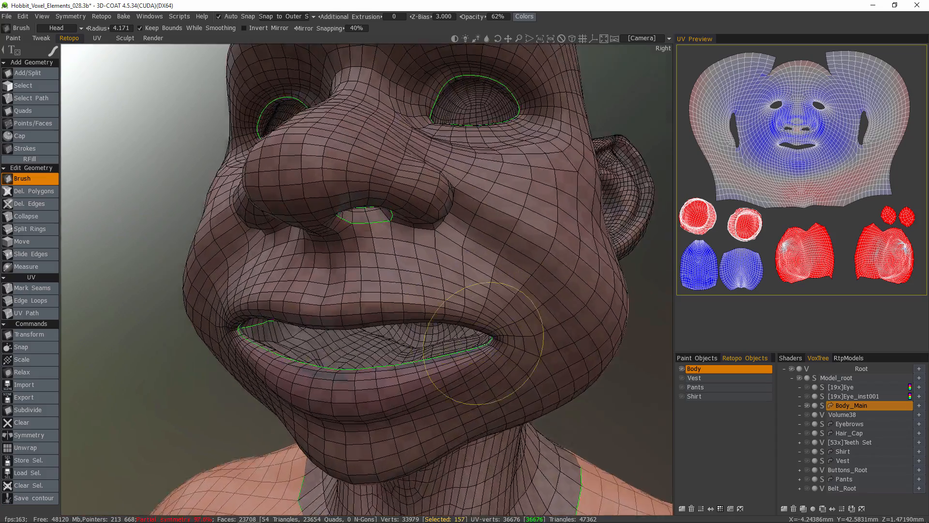
left_click_drag(496, 322, 493, 344, "alt")
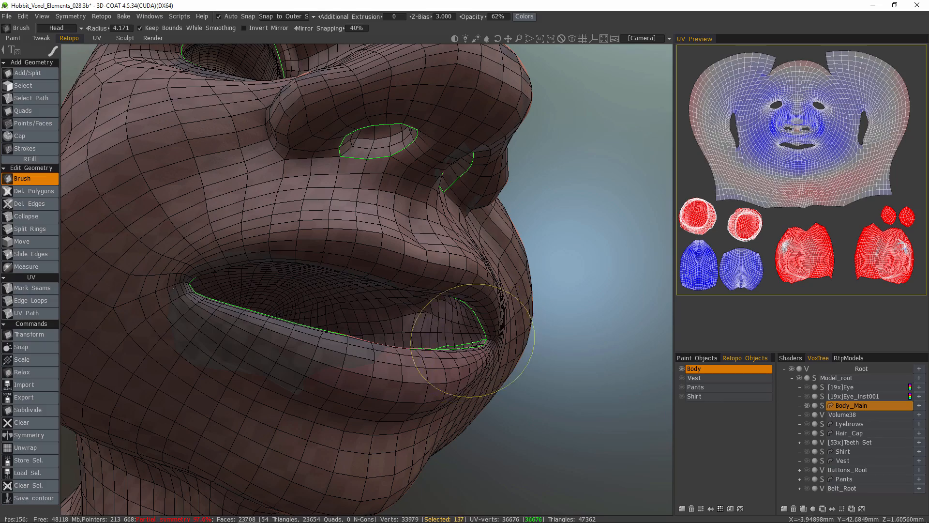
right_click_drag(472, 304, 419, 306, "alt")
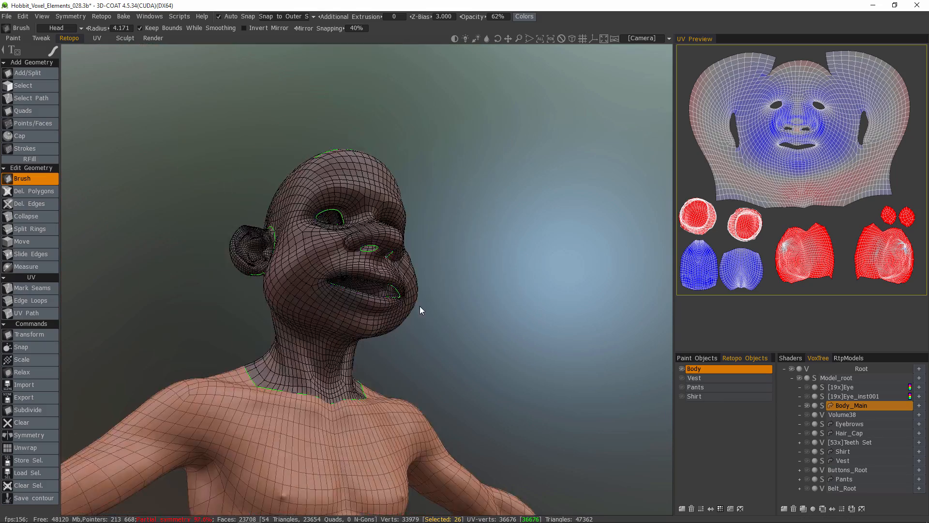
left_click_drag(420, 306, 368, 309, "alt")
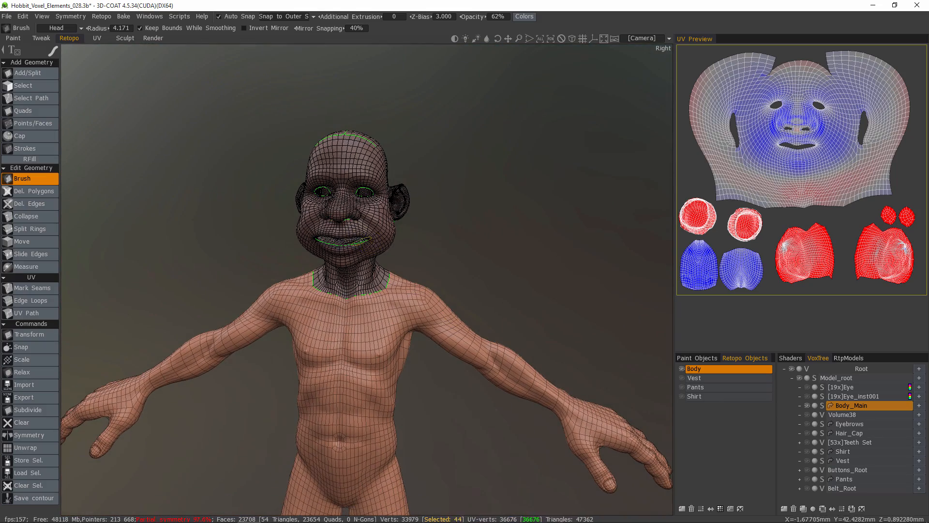
left_click_drag(576, 377, 501, 402, "alt")
middle_click_drag(501, 401, 492, 334, "alt")
mouse_move(492, 333)
left_mouse_down("alt")
mouse_move(566, 300)
mouse_move(486, 242)
mouse_move(528, 232)
left_mouse_up("alt")
middle_click_drag(528, 232, 518, 402, "alt")
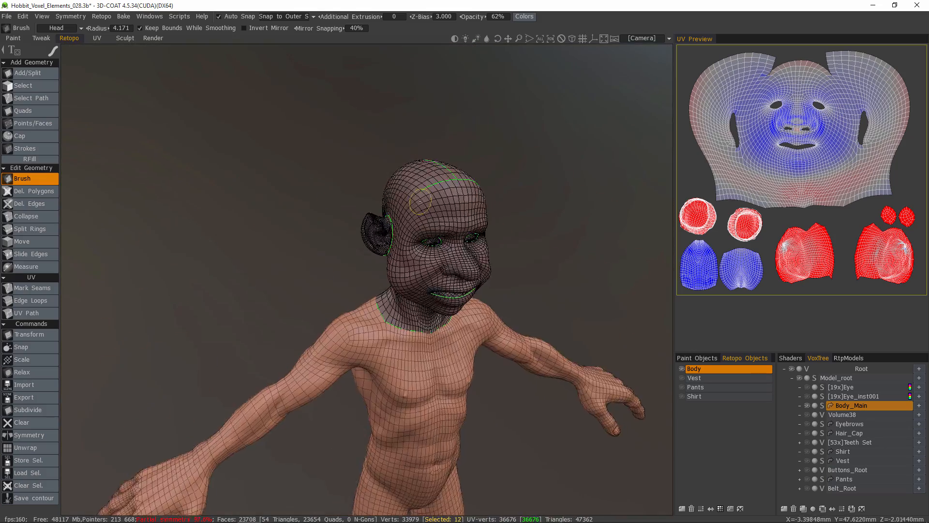
right_click_drag(518, 402, 581, 387, "alt")
middle_click_drag(581, 387, 499, 388, "alt")
Step: Return to the Sculpt room and activate the Draw tool at radius 0.333 beside the nostril
left_click(125, 38)
right_click_drag(614, 199, 568, 220, "alt")
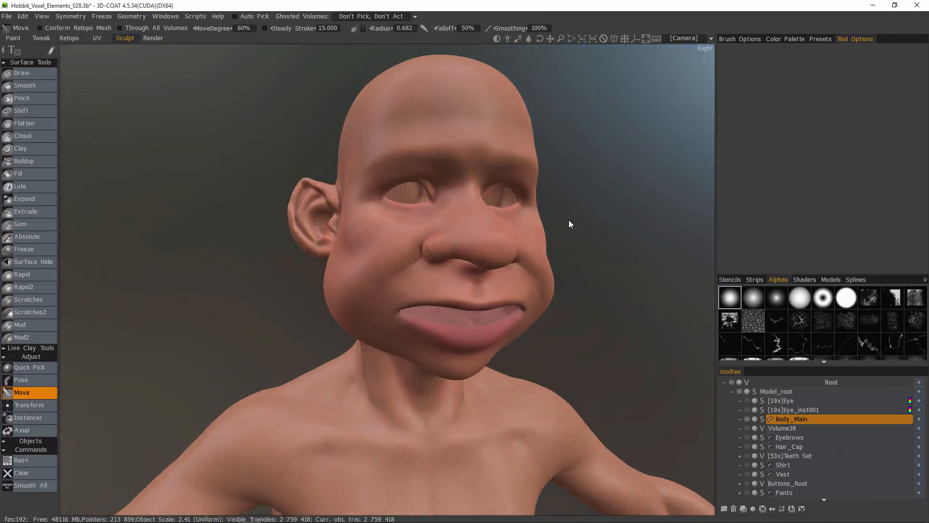
left_click_drag(568, 220, 407, 292, "alt")
middle_click_drag(406, 293, 331, 299, "alt")
left_click_drag(331, 300, 177, 105, "alt")
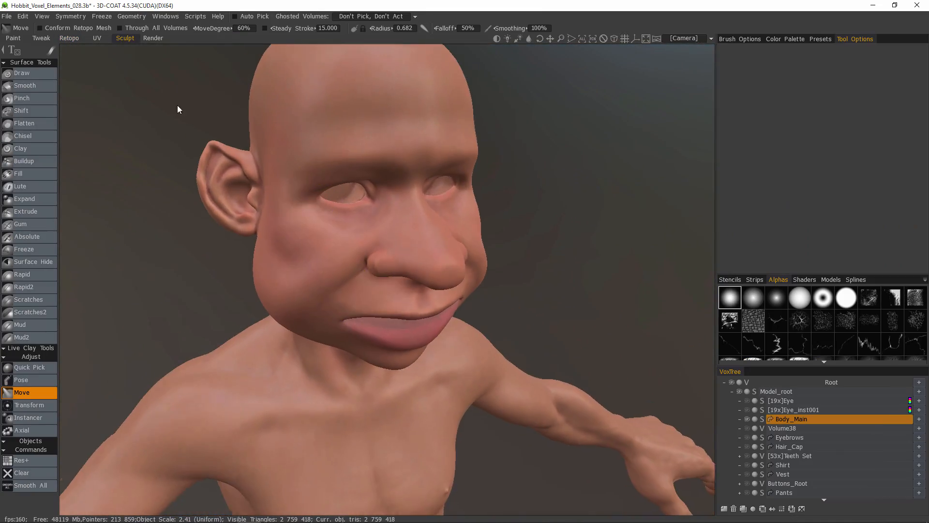
right_click_drag(177, 106, 415, 248, "alt")
left_click_drag(414, 249, 368, 199, "alt")
left_click(29, 73)
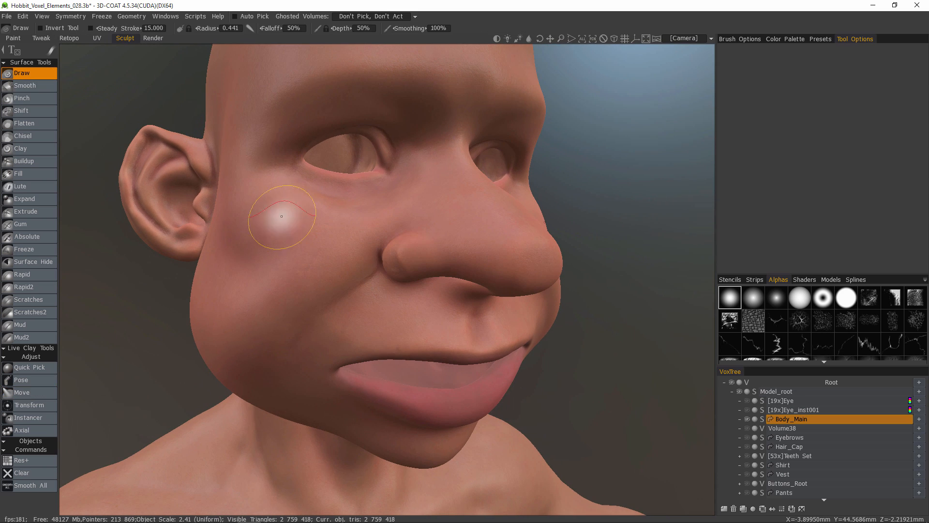
mouse_move(281, 218)
left_mouse_down("alt")
mouse_move(400, 260)
mouse_move(346, 266)
mouse_move(533, 313)
mouse_move(442, 276)
left_mouse_up("alt")
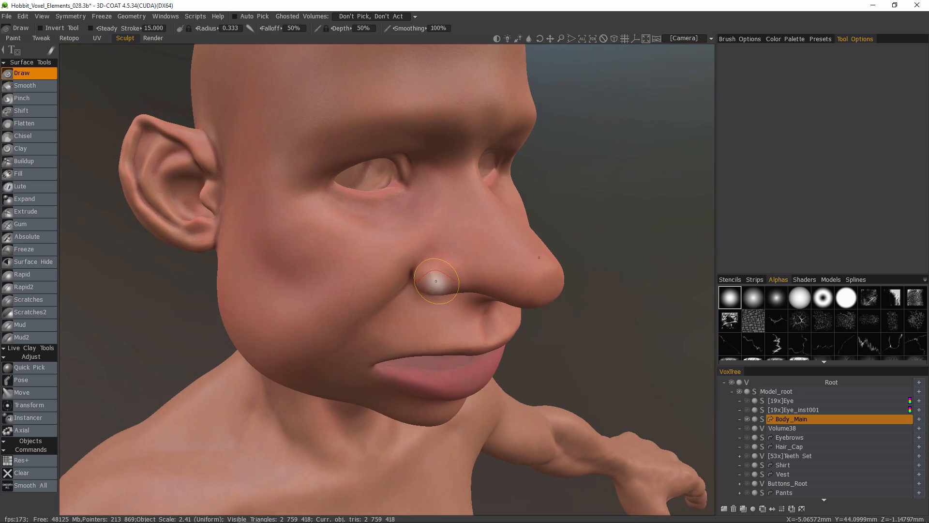
Step: Load the Soft Polish preset and work the nose and nostril edges with a brush radius of 0.184
left_click(820, 39)
scroll(755, 242, "down", 10)
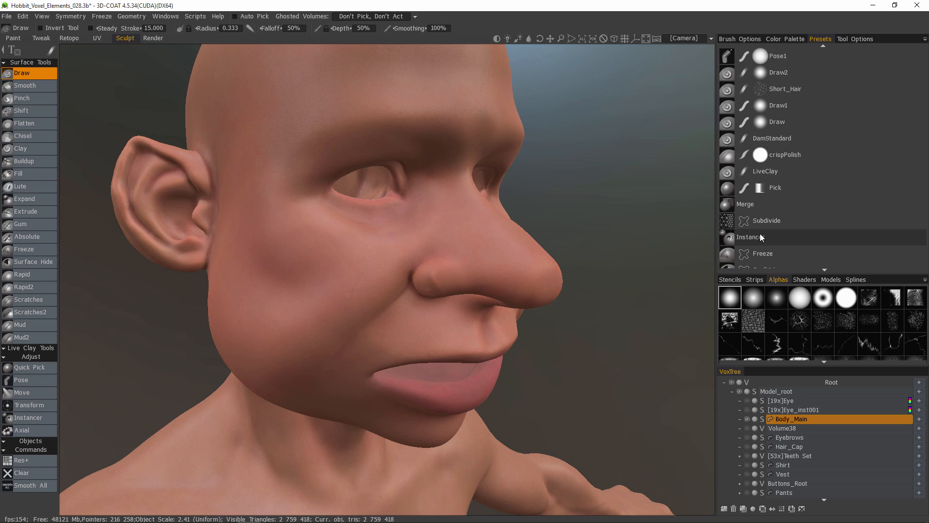
left_click(780, 231)
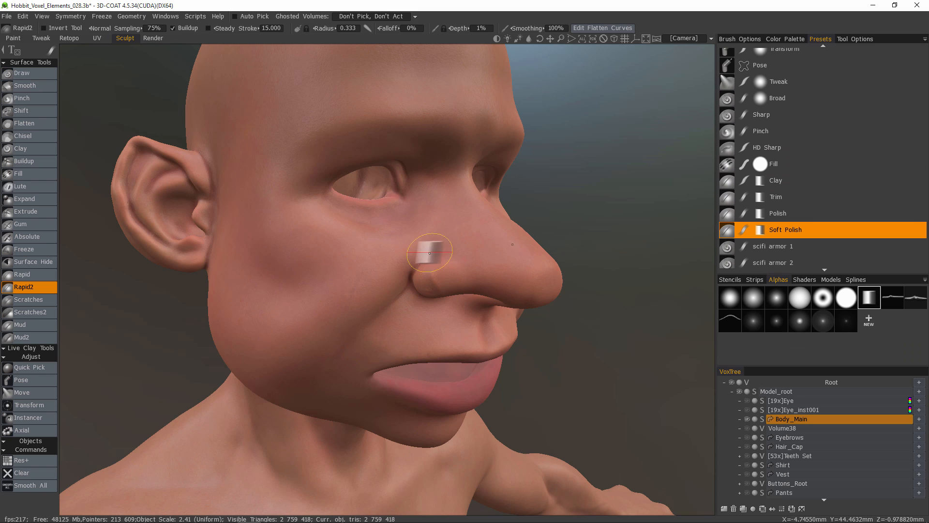
scroll(444, 260, "up", 3)
mouse_move(446, 266)
left_mouse_down("alt")
mouse_move(446, 279)
mouse_move(432, 281)
mouse_move(411, 259)
mouse_move(386, 261)
left_mouse_up("alt")
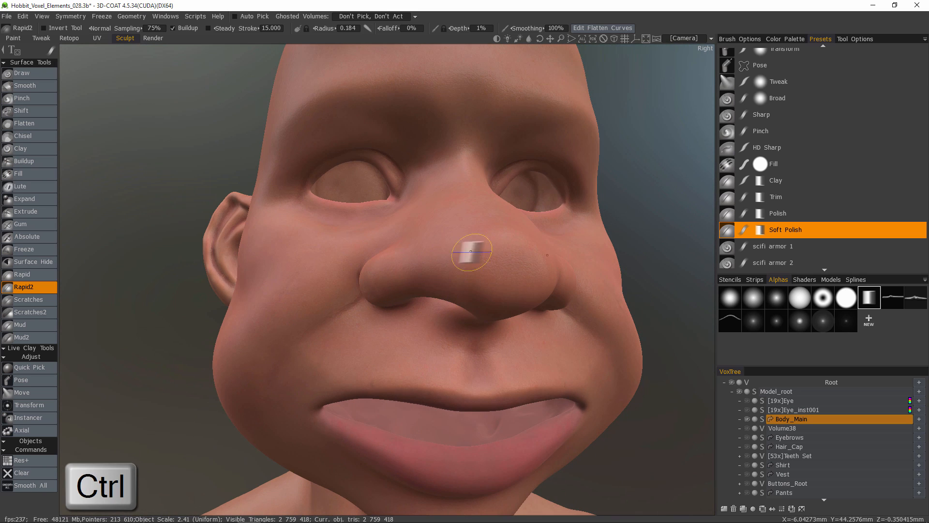
mouse_move(486, 251)
left_mouse_down("alt")
mouse_move(369, 194)
mouse_move(376, 300)
mouse_move(426, 275)
mouse_move(423, 297)
left_mouse_up("alt")
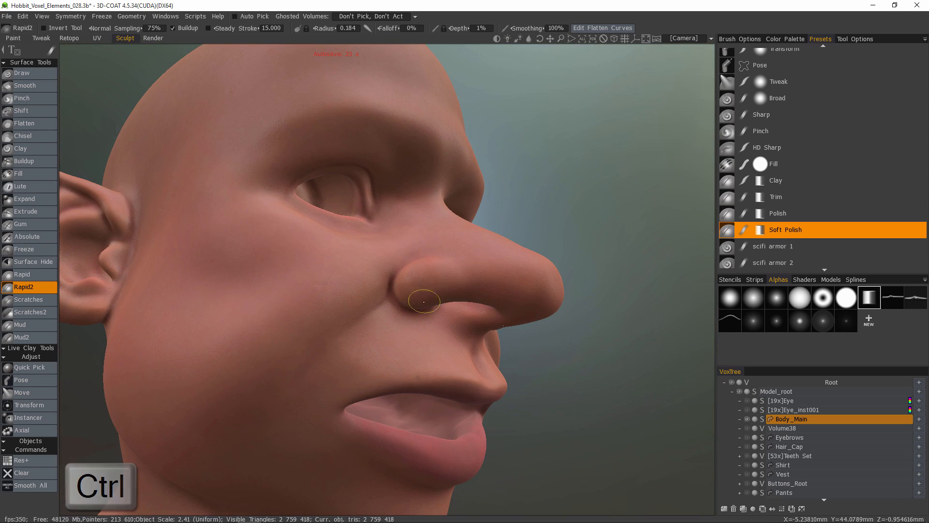
Step: Polish and smooth the nose surface from both sides with the brush radius at 0.322
left_click_drag(489, 306, 368, 291, "alt")
right_click_drag(367, 291, 358, 318, "alt")
mouse_move(359, 317)
left_mouse_down("alt")
mouse_move(458, 230)
mouse_move(492, 266)
mouse_move(560, 307)
mouse_move(485, 271)
mouse_move(512, 274)
mouse_move(543, 193)
mouse_move(425, 207)
mouse_move(489, 219)
left_mouse_up("alt")
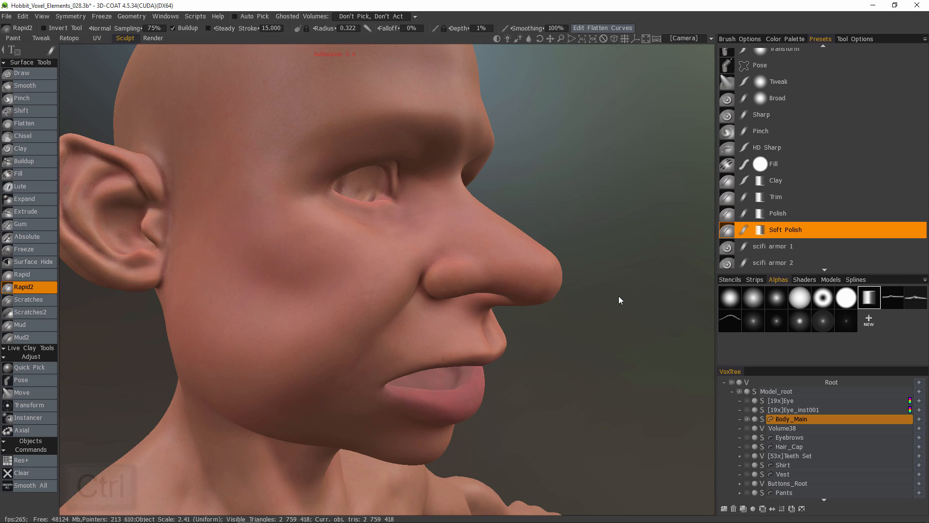
left_click_drag(618, 299, 448, 234)
left_click_drag(499, 259, 514, 242, "shift")
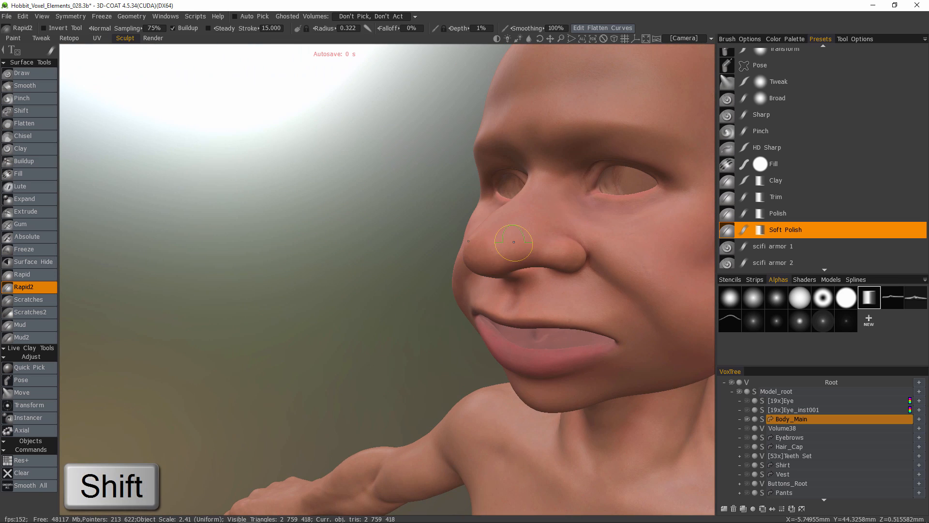
mouse_move(395, 295)
left_mouse_down()
mouse_move(459, 388)
mouse_move(442, 253)
mouse_move(311, 253)
mouse_move(595, 240)
mouse_move(518, 297)
mouse_move(490, 155)
mouse_move(509, 189)
mouse_move(490, 219)
left_mouse_up()
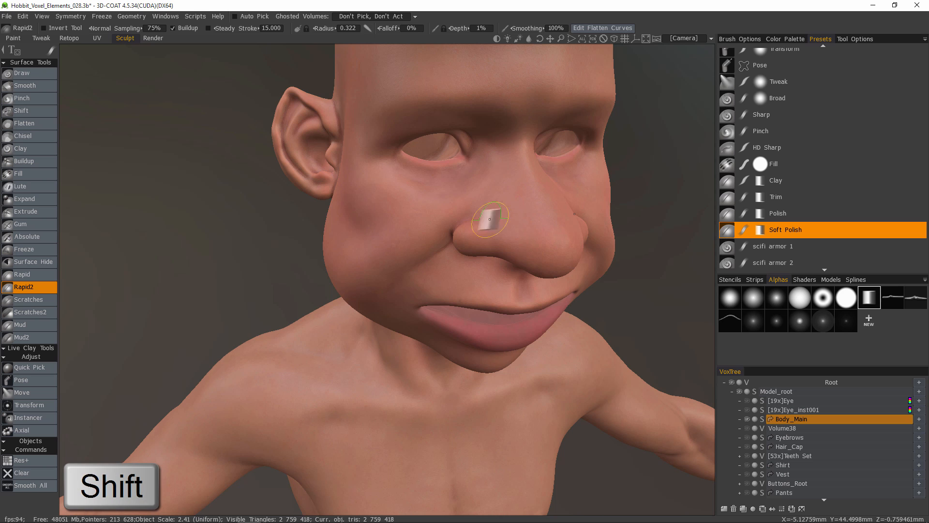
Step: Reshape the nose tip using the Move tool at radius 0.516 and MoveDegree 60% with Conform Retopo Mesh enabled
left_click(34, 396)
mouse_move(124, 131)
left_mouse_down()
mouse_move(544, 202)
mouse_move(570, 186)
left_mouse_up()
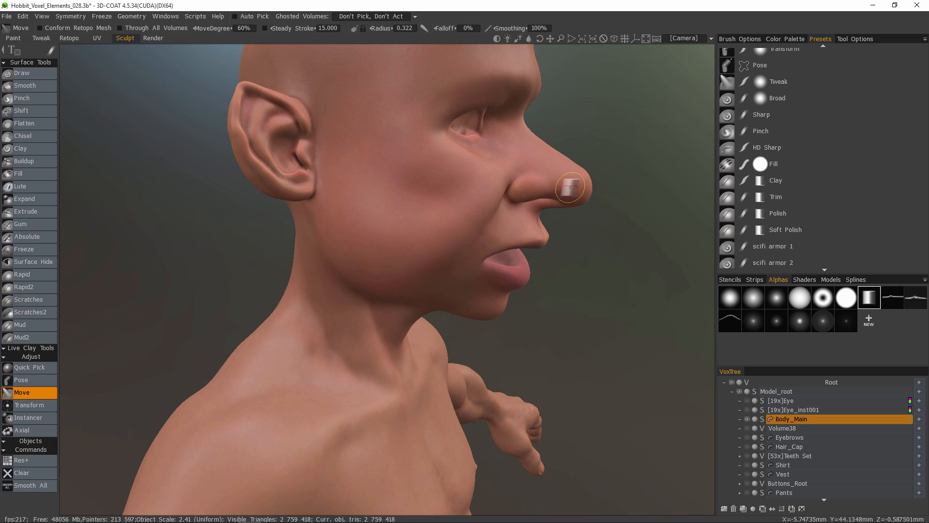
left_click(53, 30)
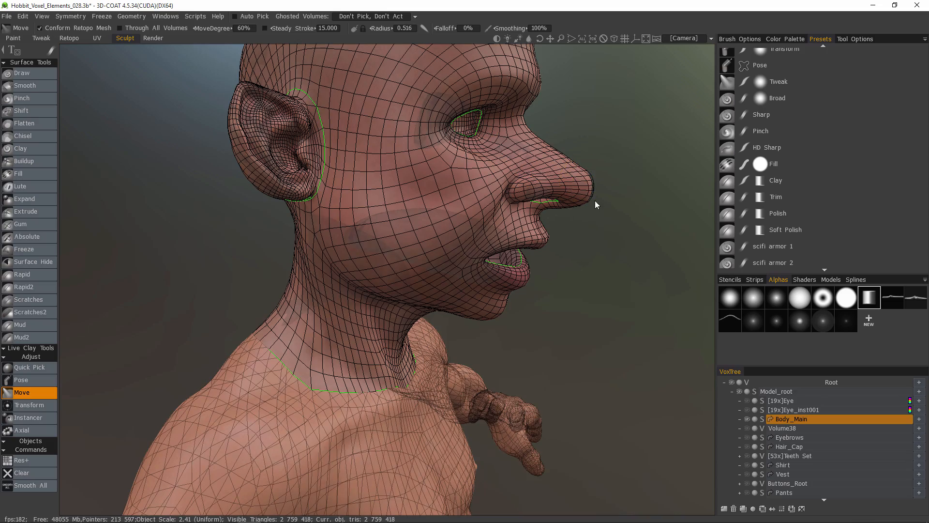
middle_click_drag(649, 179, 575, 175)
right_click_drag(575, 174, 577, 191)
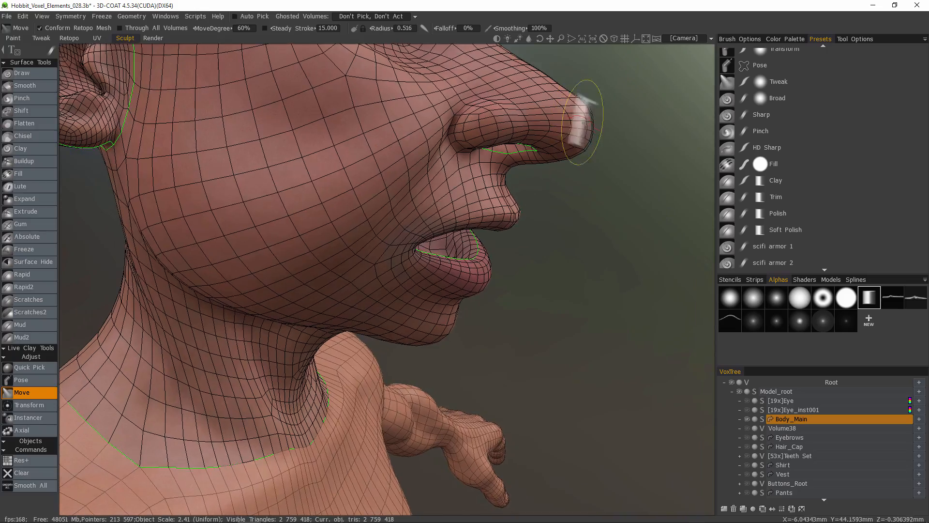
mouse_move(629, 127)
left_mouse_down()
mouse_move(560, 141)
mouse_move(572, 129)
mouse_move(432, 194)
mouse_move(447, 149)
left_mouse_up()
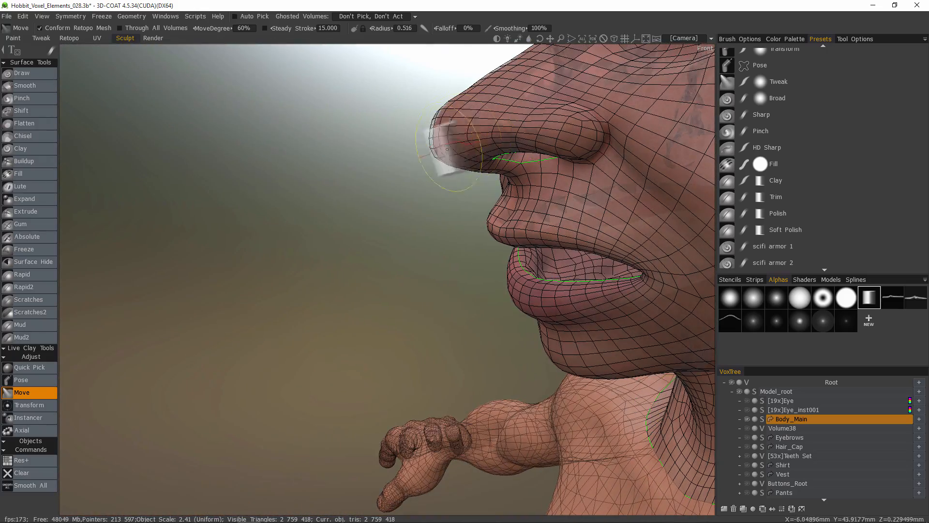
Step: In the Retopo room, select the vertices around the nose tip in Vertices mode, relax them and clear the selection
left_click(69, 39)
mouse_move(145, 74)
left_mouse_down()
mouse_move(280, 108)
mouse_move(373, 181)
mouse_move(429, 182)
left_mouse_up()
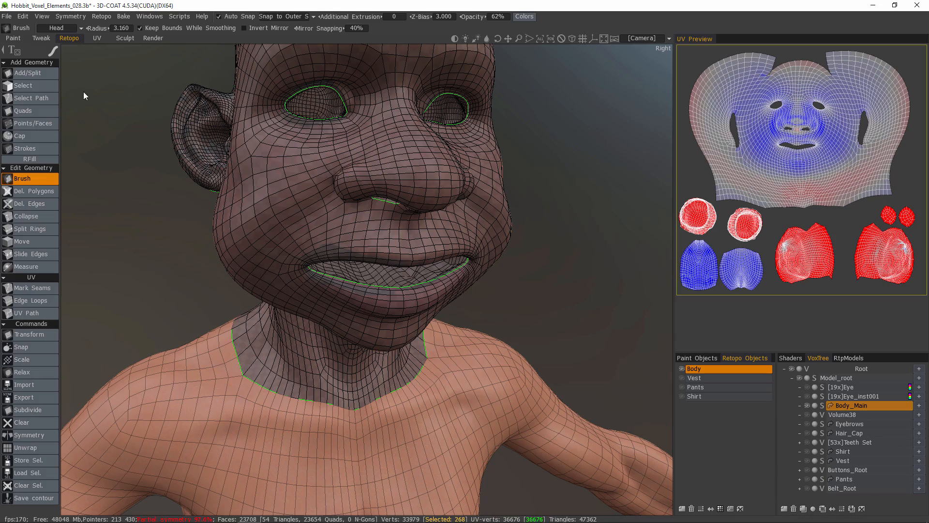
left_click(41, 85)
left_click(226, 30)
left_click_drag(517, 178, 339, 160, "alt")
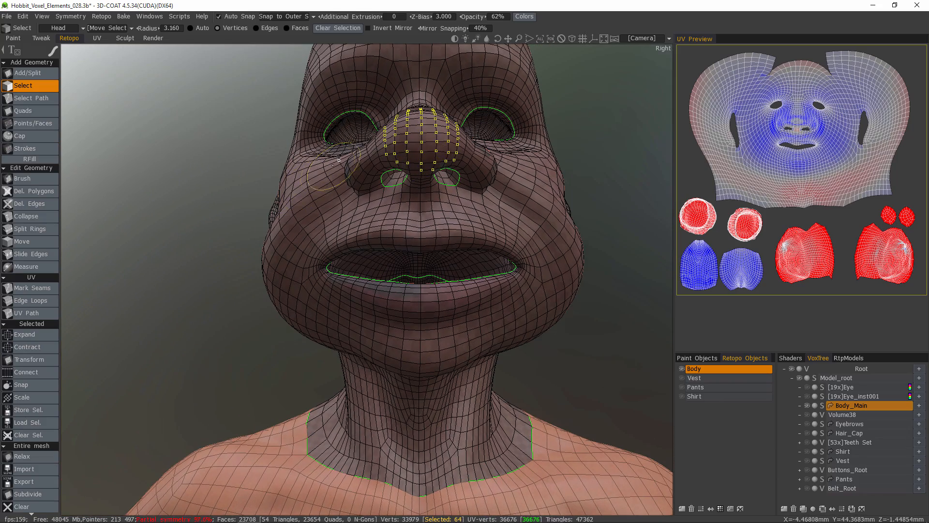
scroll(34, 484, "down", 2)
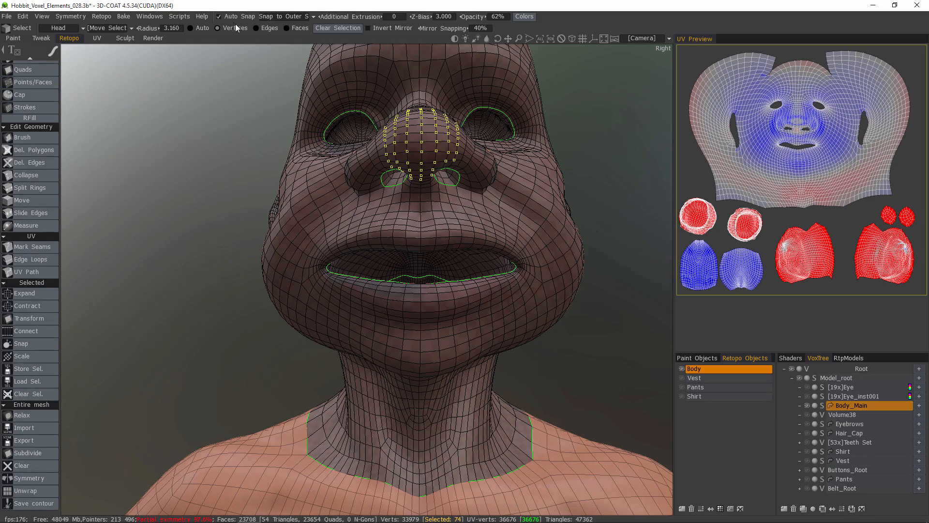
left_click(32, 416)
left_click_drag(221, 233, 193, 211, "alt")
right_click_drag(194, 212, 192, 213, "alt")
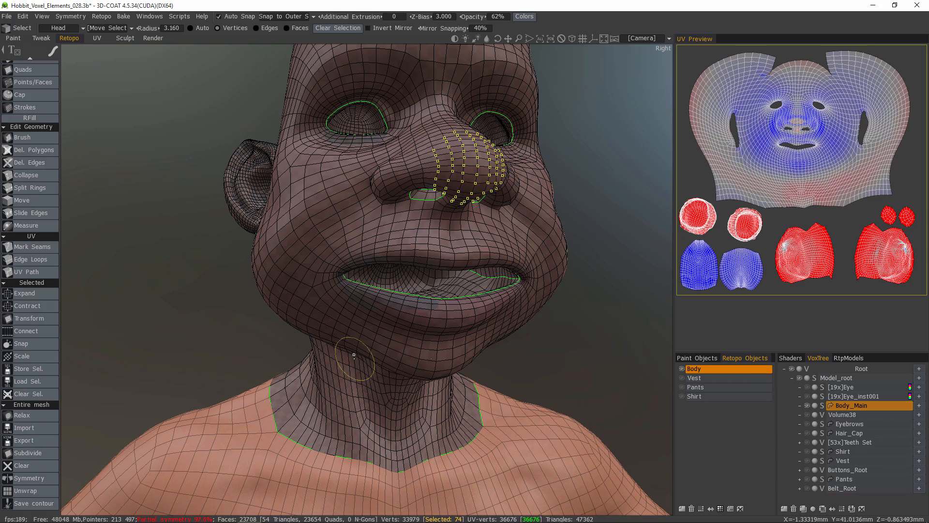
left_click_drag(356, 356, 238, 332, "alt")
left_click_drag(47, 205, 104, 179, "alt")
key("Escape")
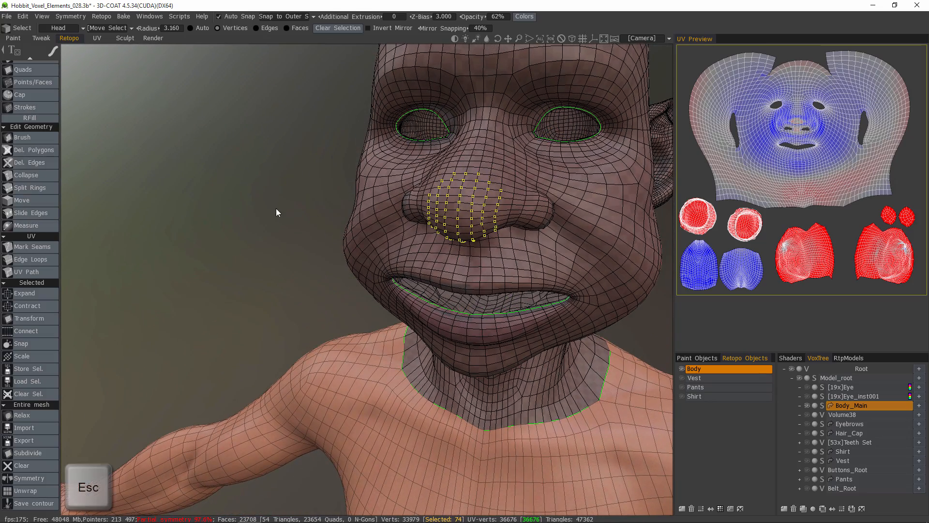
mouse_move(214, 200)
left_mouse_down("alt")
mouse_move(183, 143)
mouse_move(227, 193)
left_mouse_up("alt")
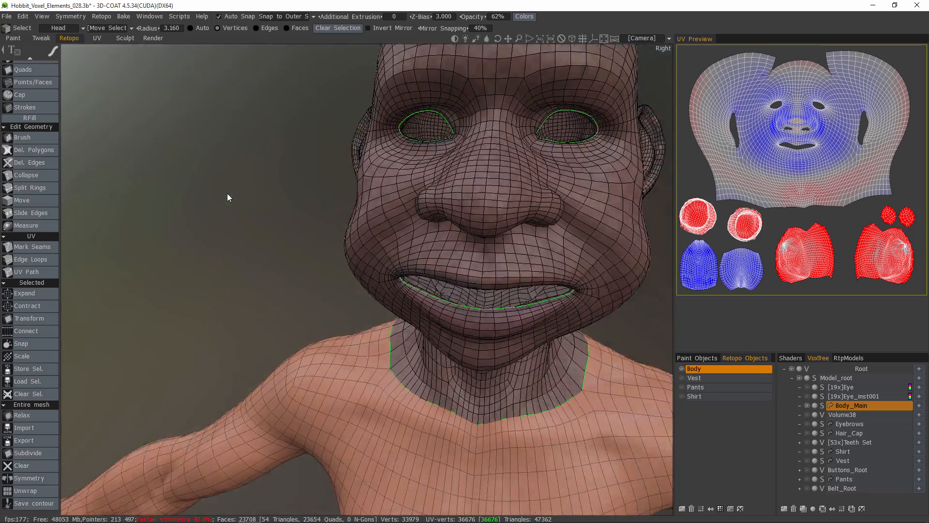
Step: Smooth the retopo mesh over the nose with the retopo Brush at radius 3.160
left_click(22, 137)
key("shift")
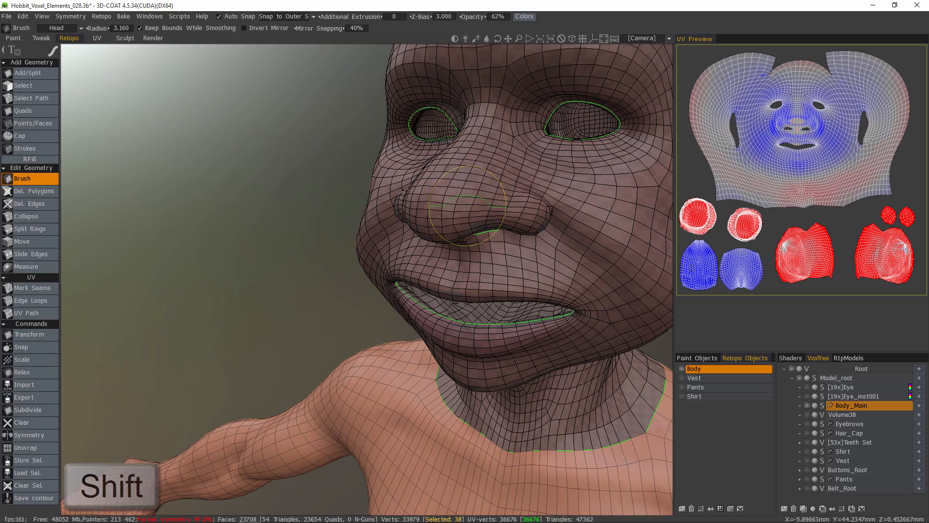
left_click_drag(349, 227, 452, 285, "alt")
left_click_drag(189, 55, 158, 66)
right_click_drag(158, 66, 169, 82)
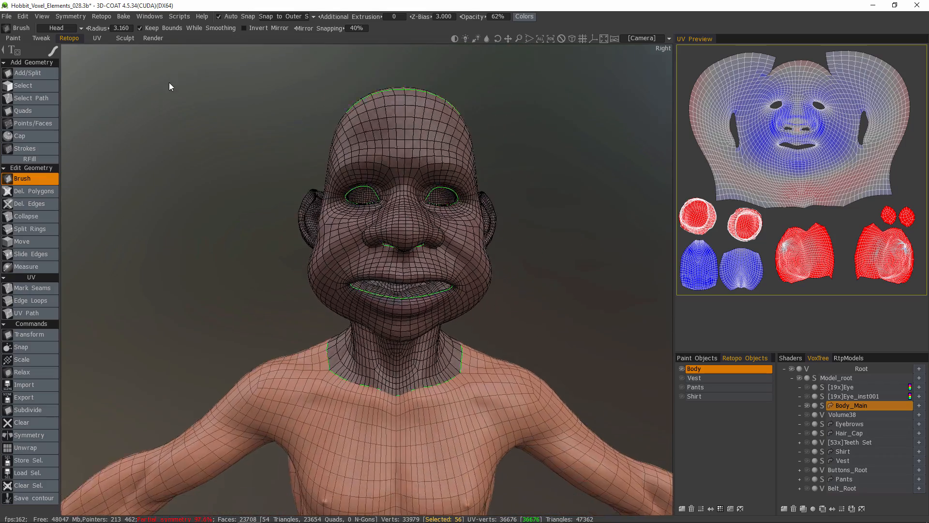
Step: Return to the Sculpt room with the Move tool at radius 1.349 and MoveDegree 80%, keeping Conform Retopo Mesh enabled
left_click_drag(169, 83, 102, 58)
left_click(125, 39)
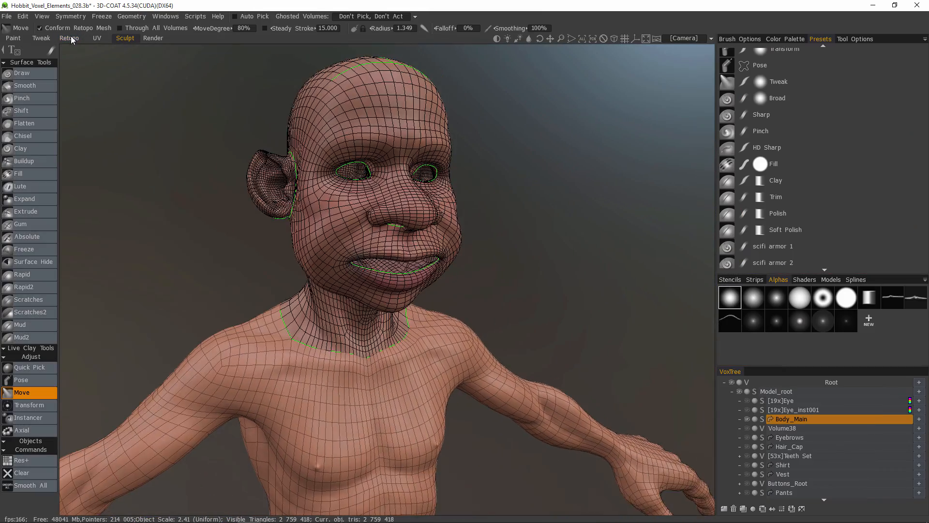
left_click_drag(222, 251, 262, 202)
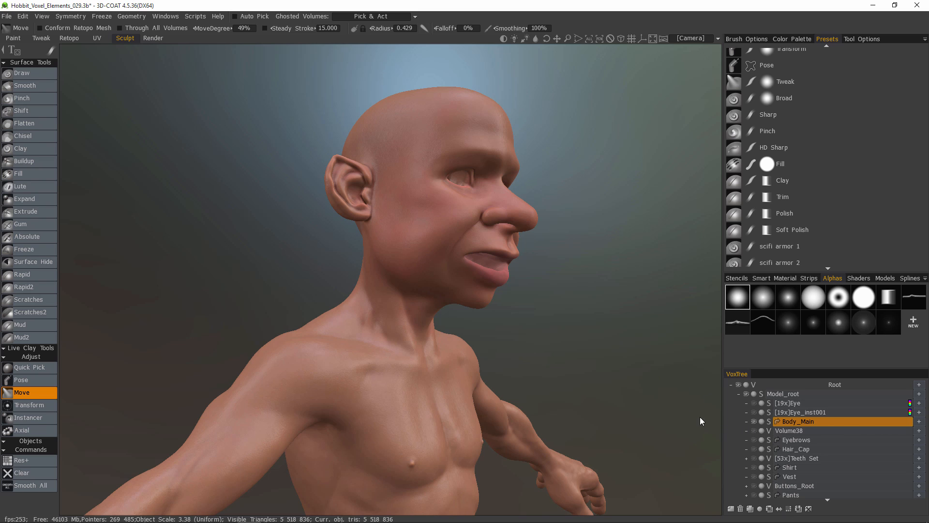
Step: Show all hidden volumes alongside Body_Main and examine the full clothed character from several angles
left_click(754, 423, "alt")
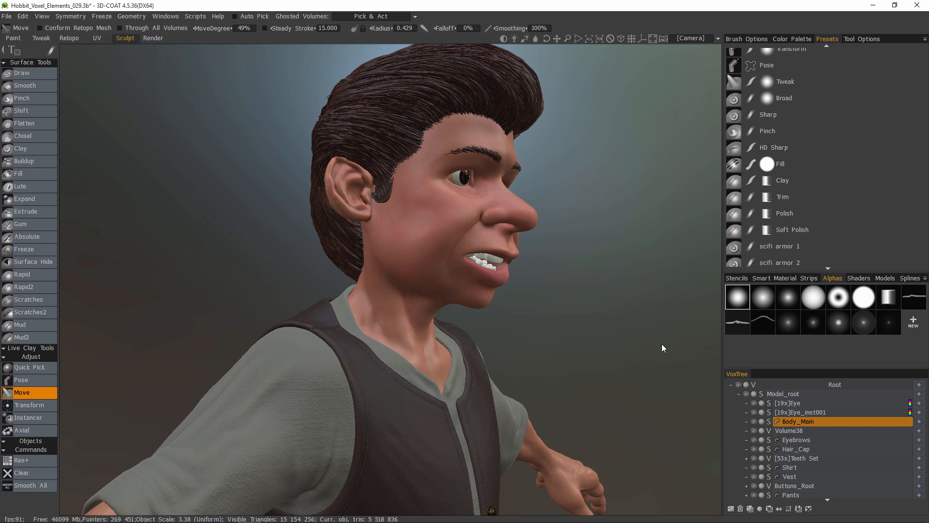
key("ctrl+Left")
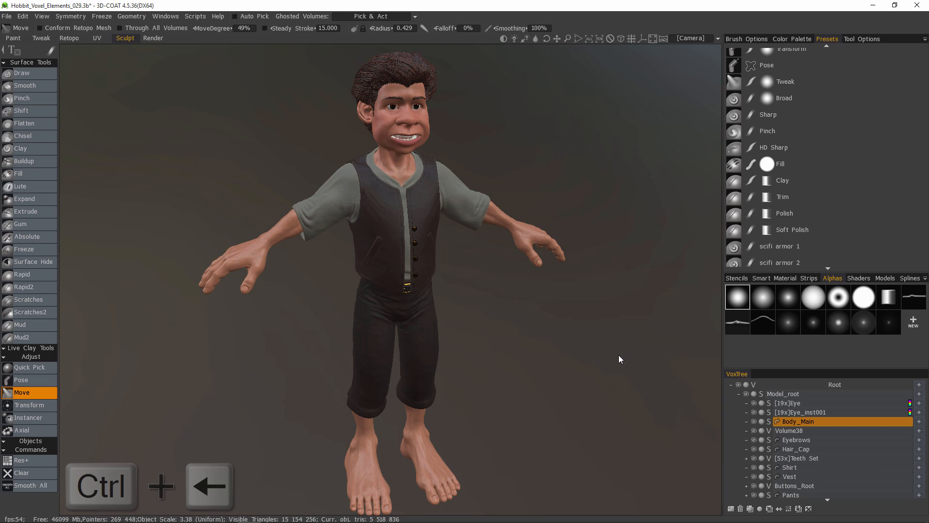
key("ctrl+Left")
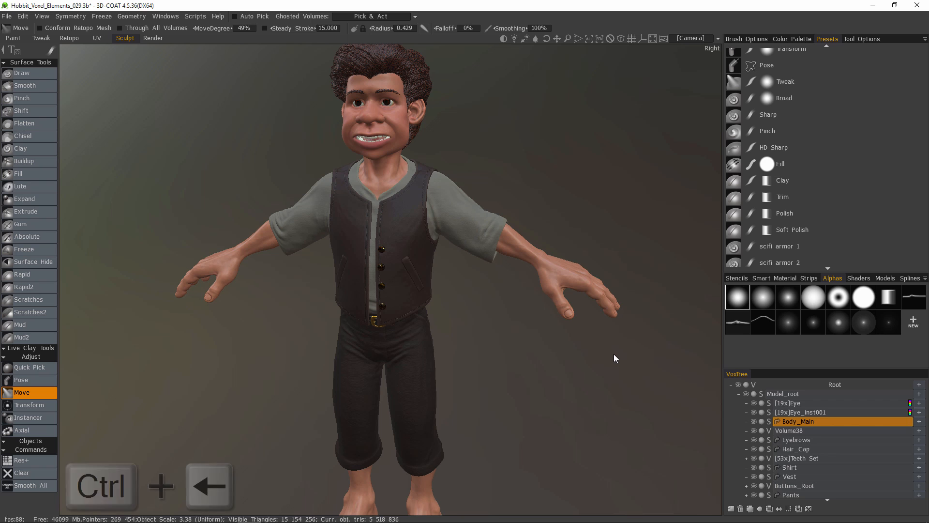
key("ctrl+Left")
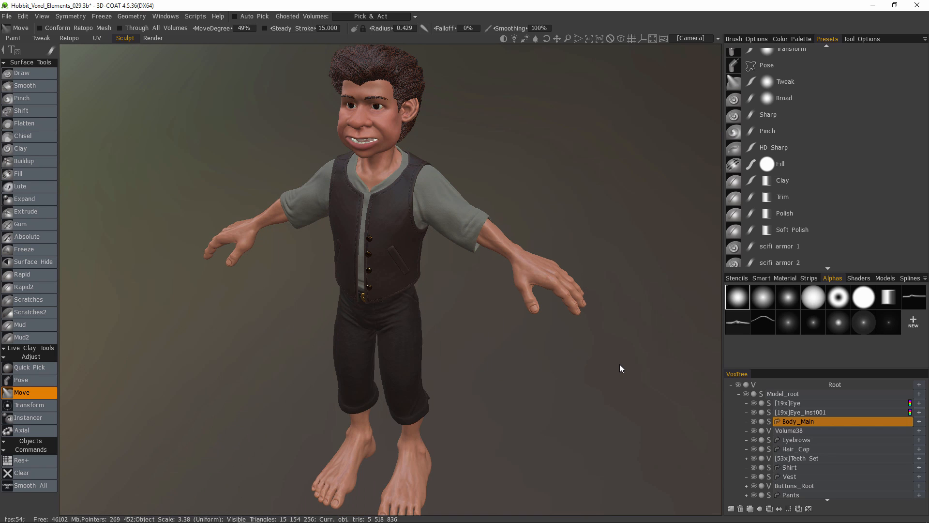